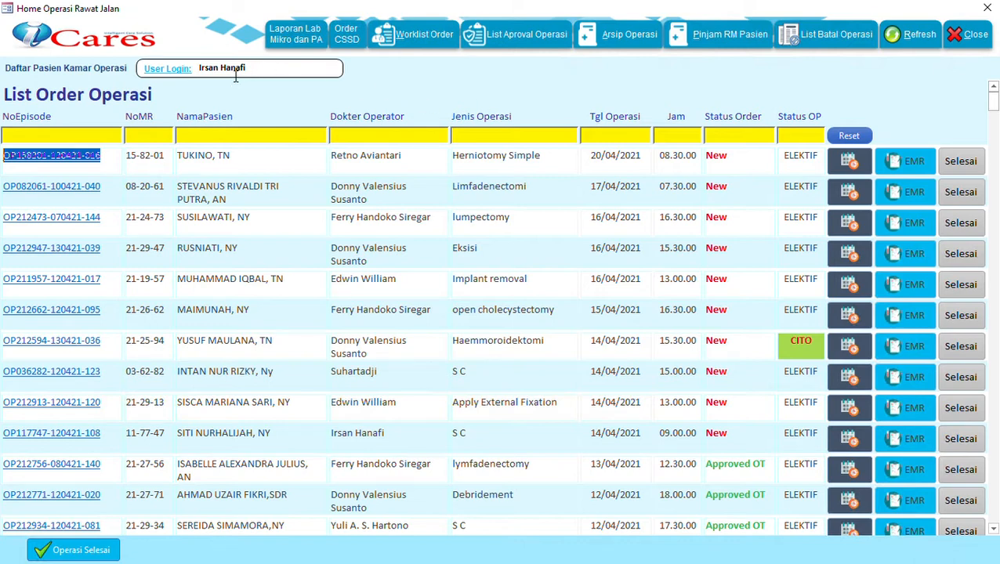
# Step: Open the Arsip Pasien Operasi archive from the Arsip Operasi toolbar button
pyautogui.click(627, 34)
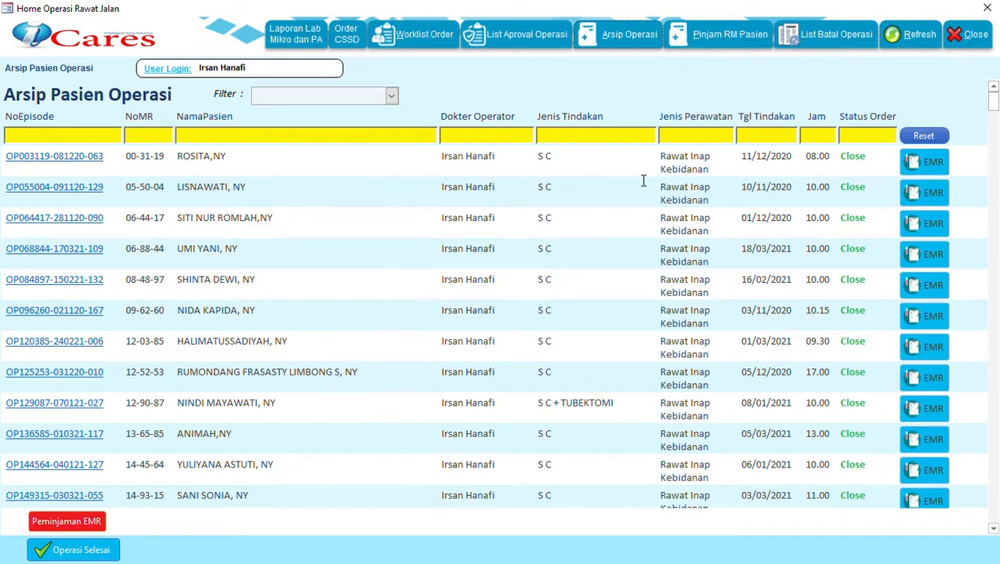
pyautogui.click(923, 163)
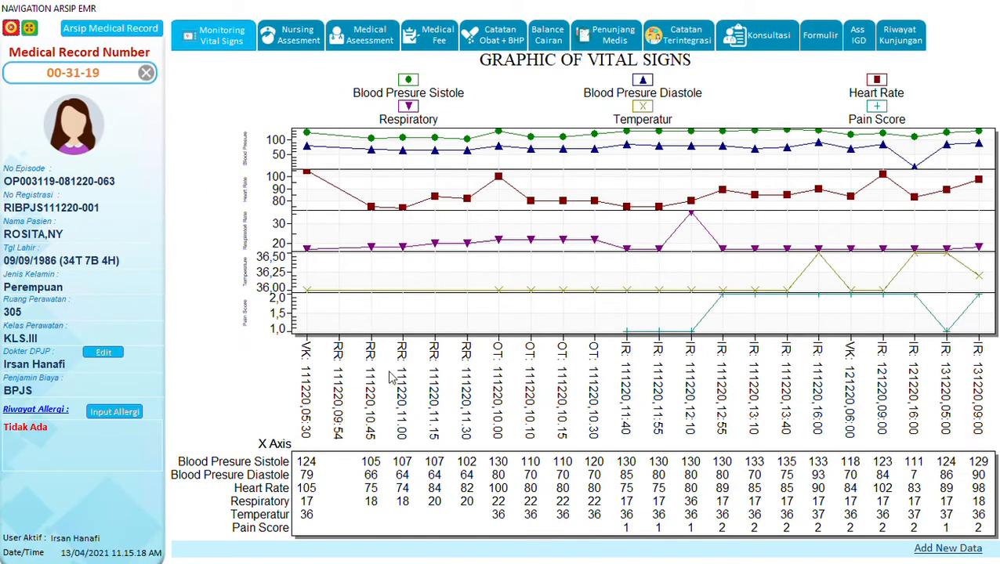
pyautogui.click(10, 29)
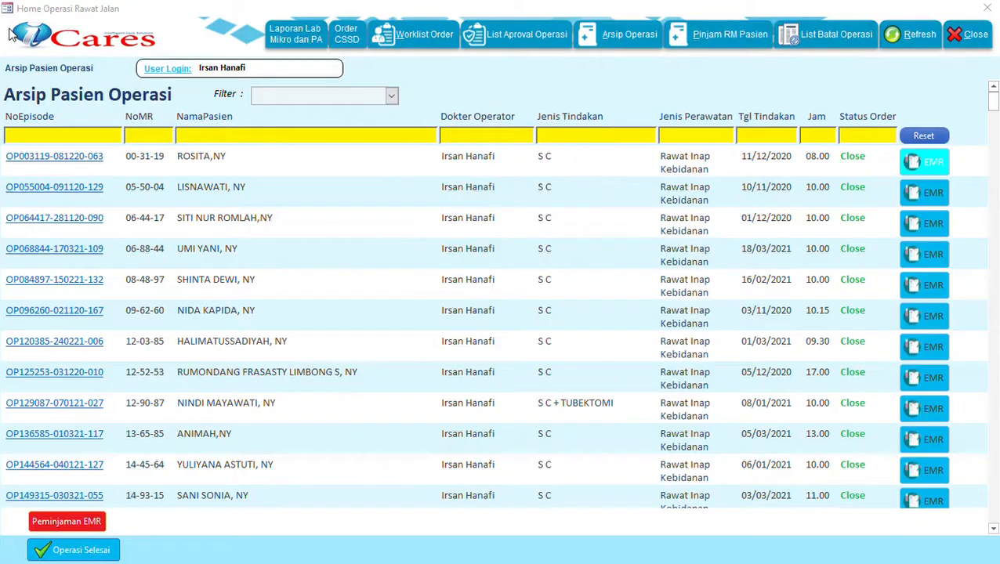
pyautogui.click(47, 160)
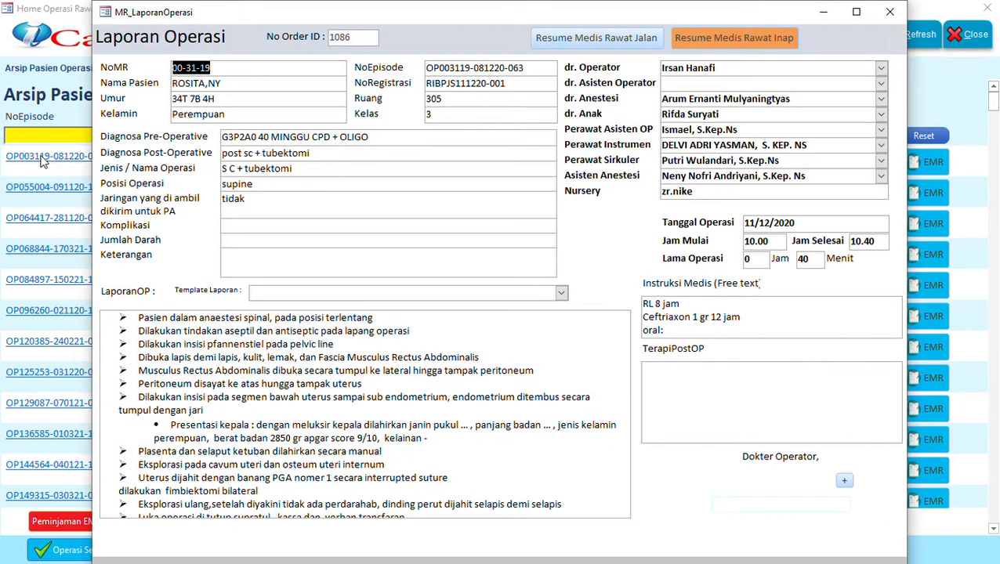
pyautogui.click(373, 181)
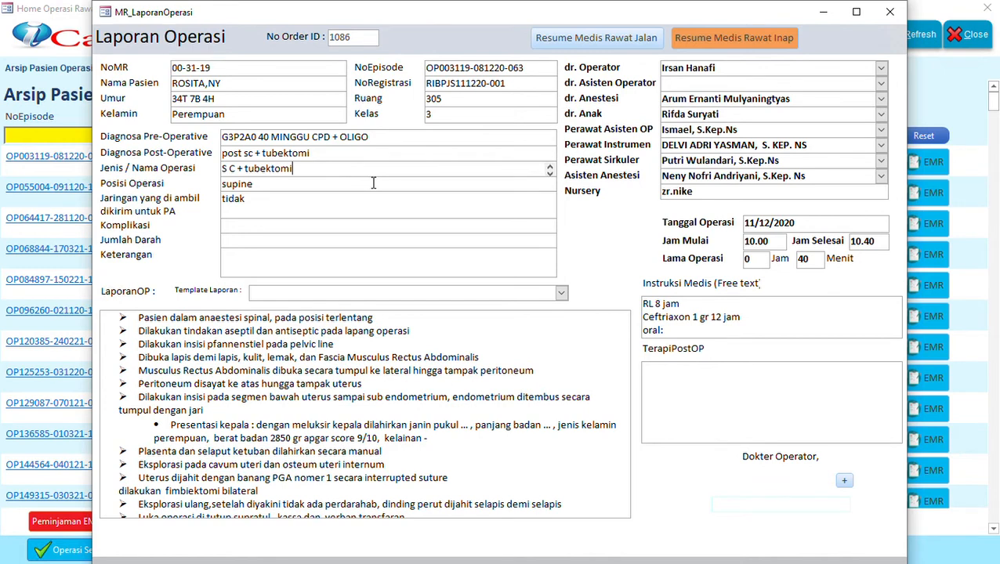
pyautogui.click(891, 16)
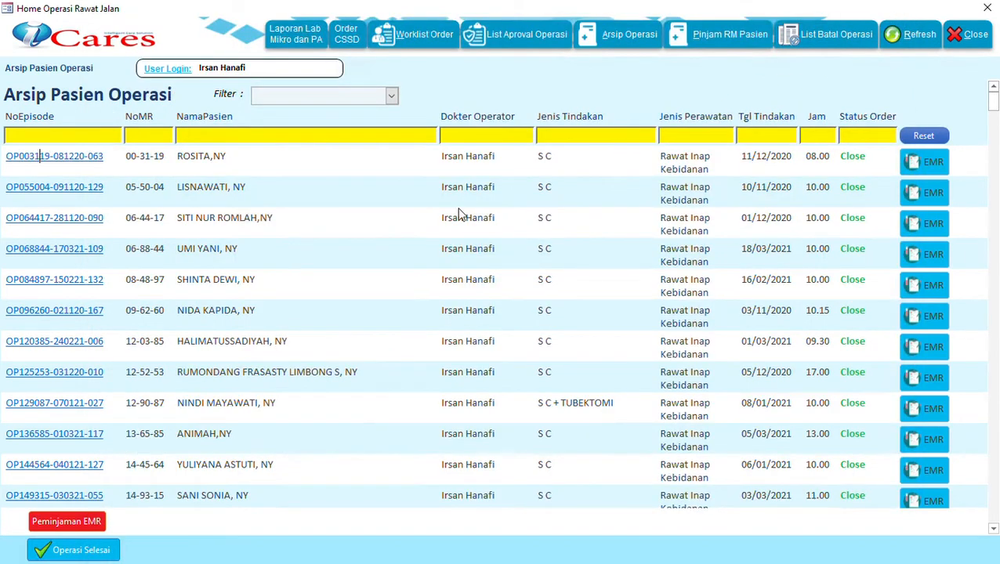
# Step: Filter the archive by the patient's name to her single episode and request Peminjaman EMR
pyautogui.click(274, 141)
pyautogui.write('ROSITA')
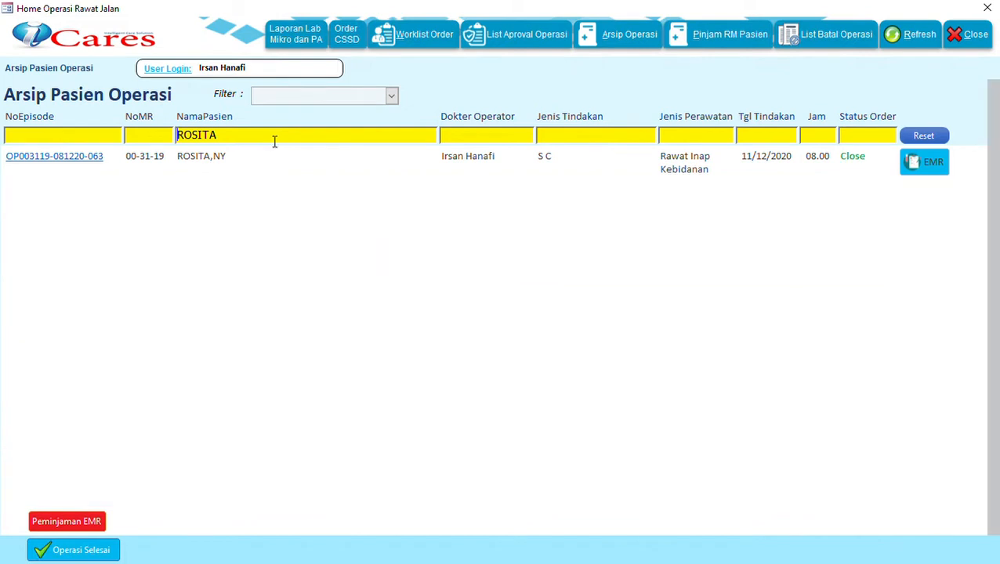
pyautogui.click(287, 161)
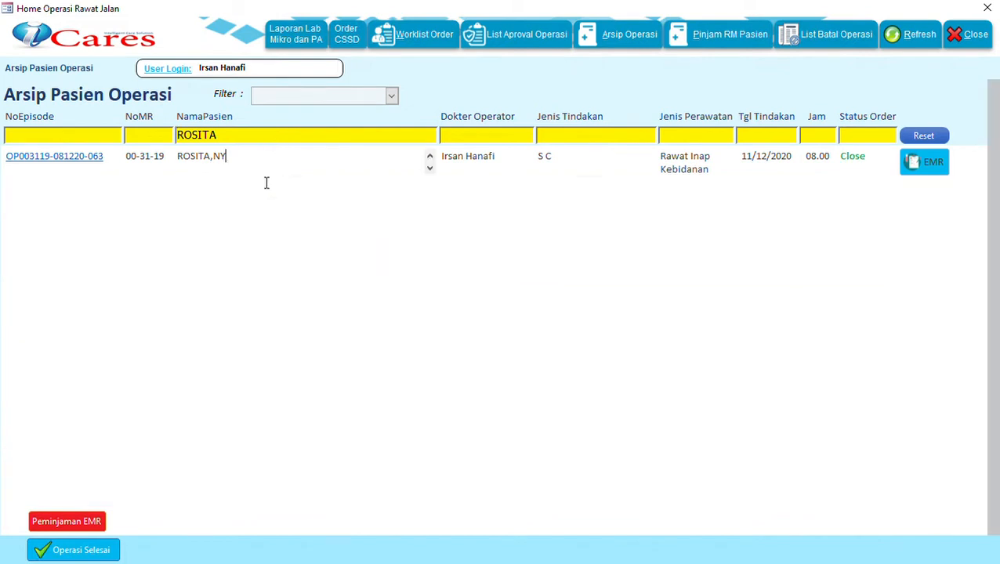
pyautogui.click(65, 521)
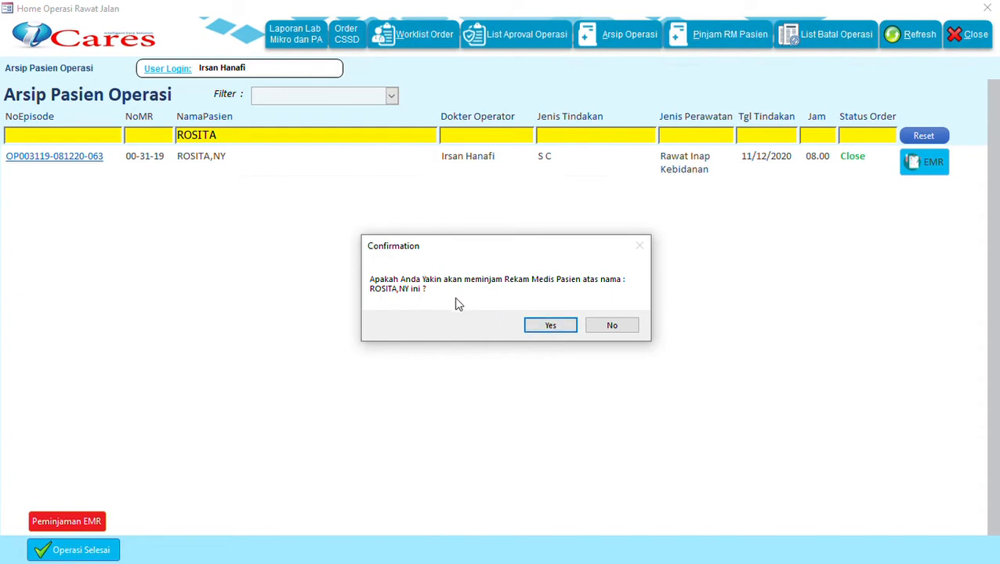
# Step: Confirm borrowing the record and select Lain-lain as the loan reason
pyautogui.click(549, 328)
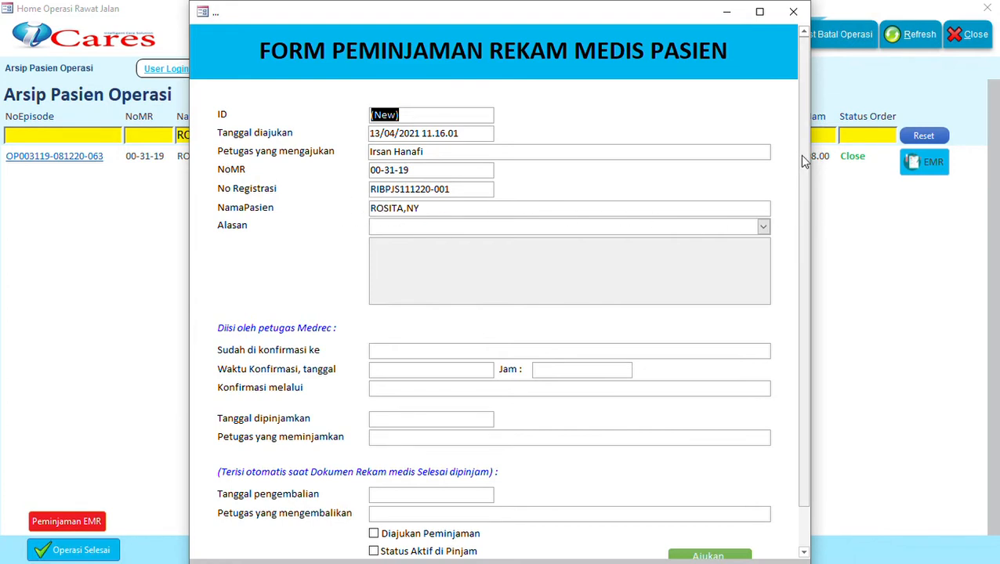
pyautogui.moveTo(800, 155)
pyautogui.mouseDown()
pyautogui.moveTo(801, 215)
pyautogui.moveTo(803, 124)
pyautogui.moveTo(799, 193)
pyautogui.mouseUp()
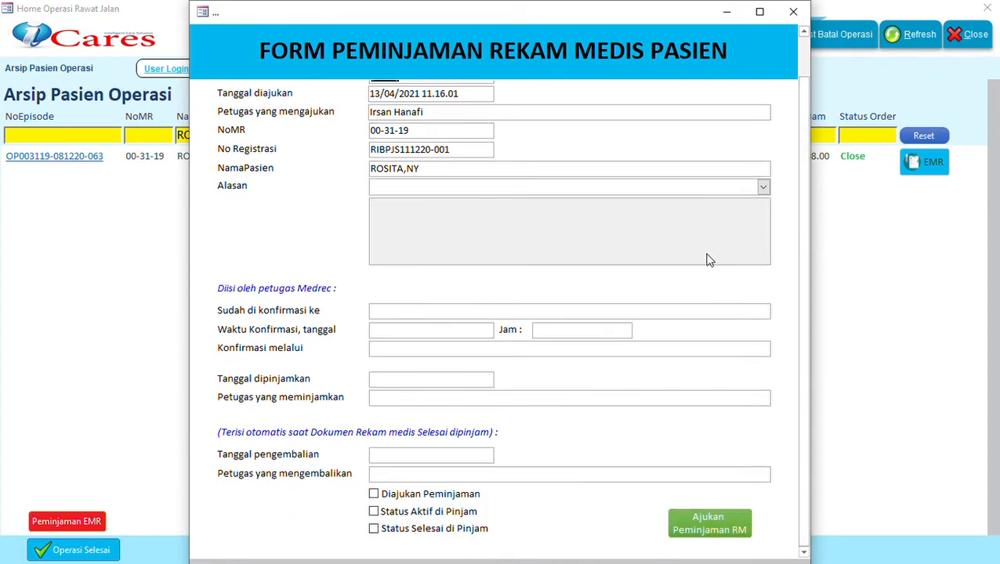
pyautogui.click(721, 533)
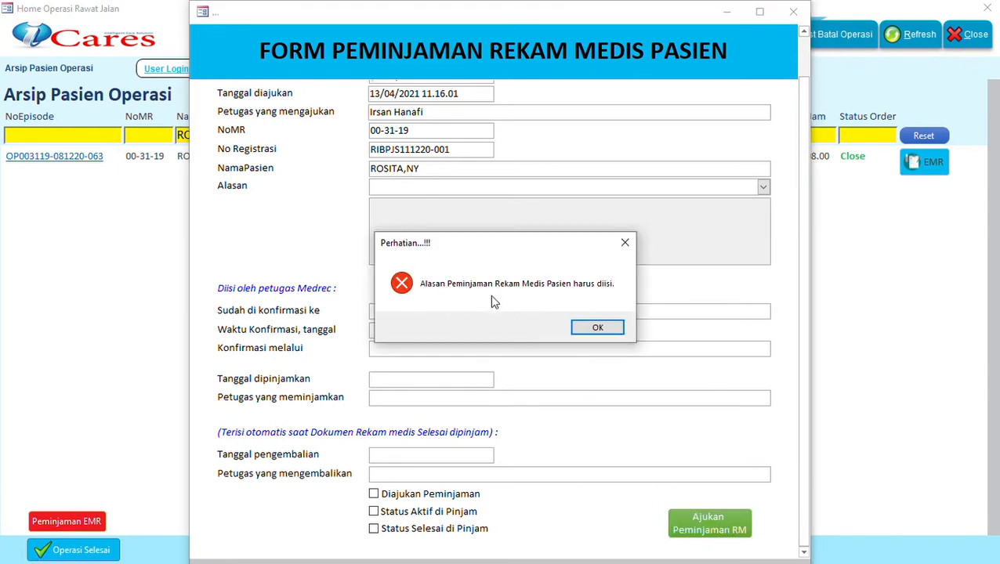
pyautogui.click(598, 330)
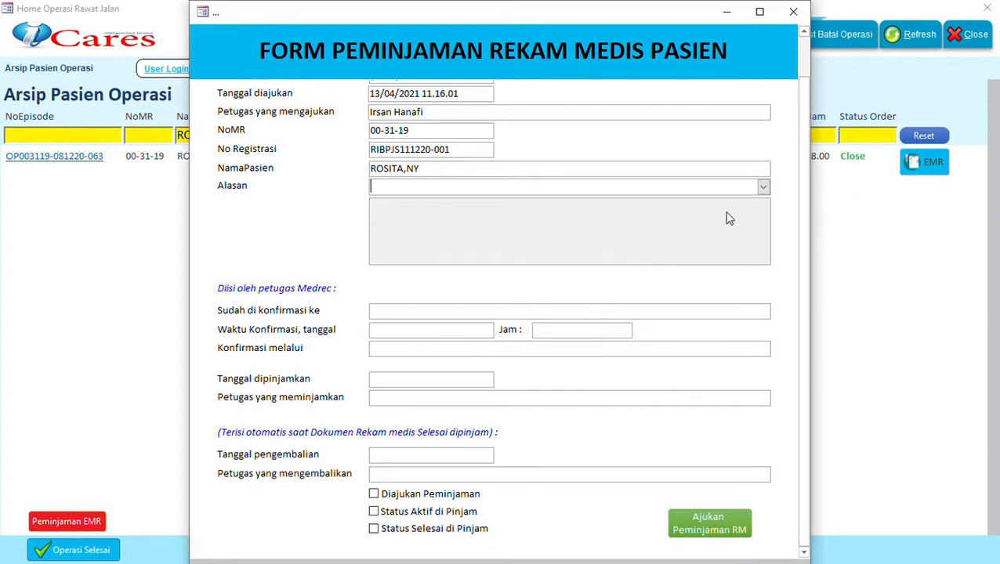
pyautogui.click(763, 188)
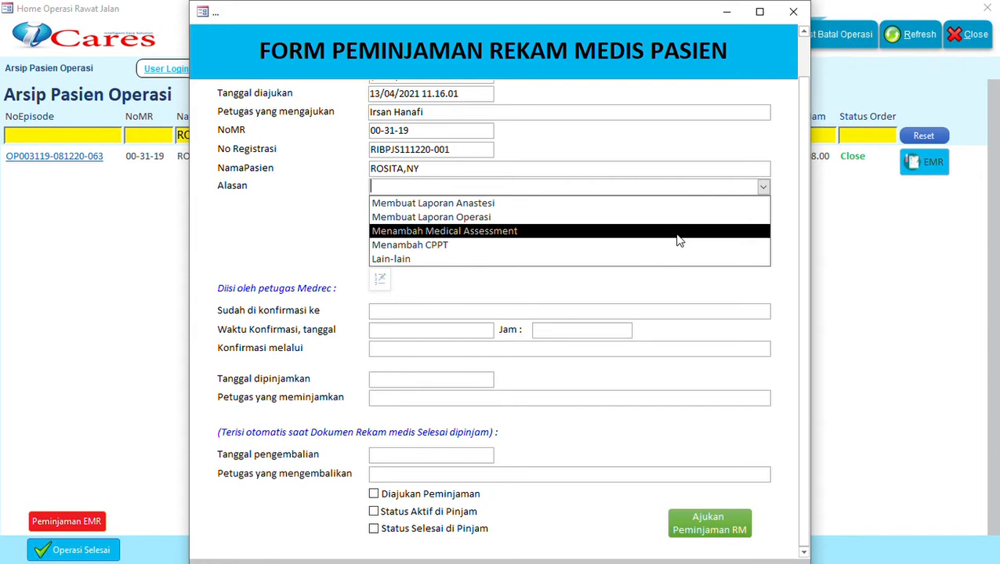
pyautogui.click(634, 262)
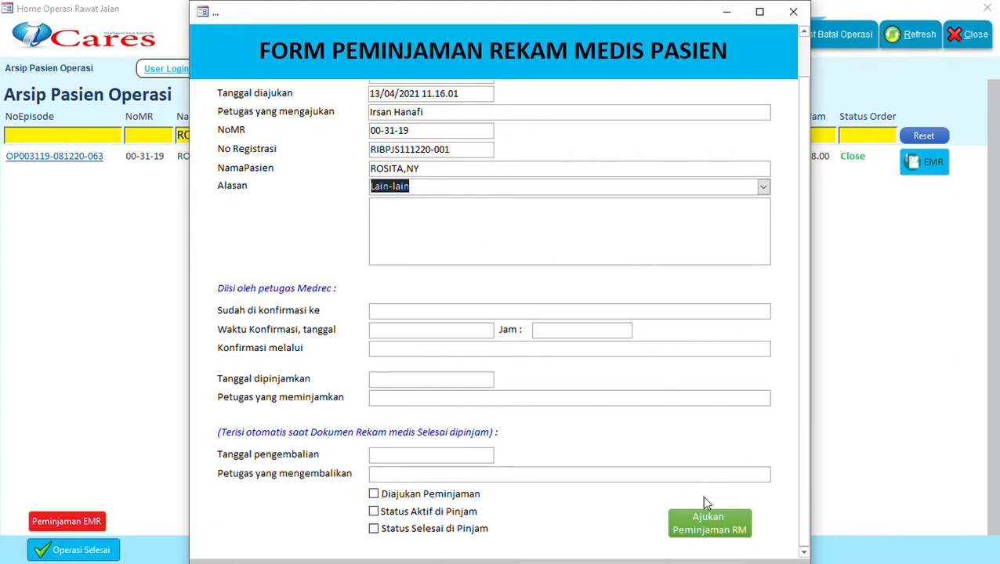
# Step: Add the reason note 'Test' and send the loan request to Unit Medrec
pyautogui.click(713, 524)
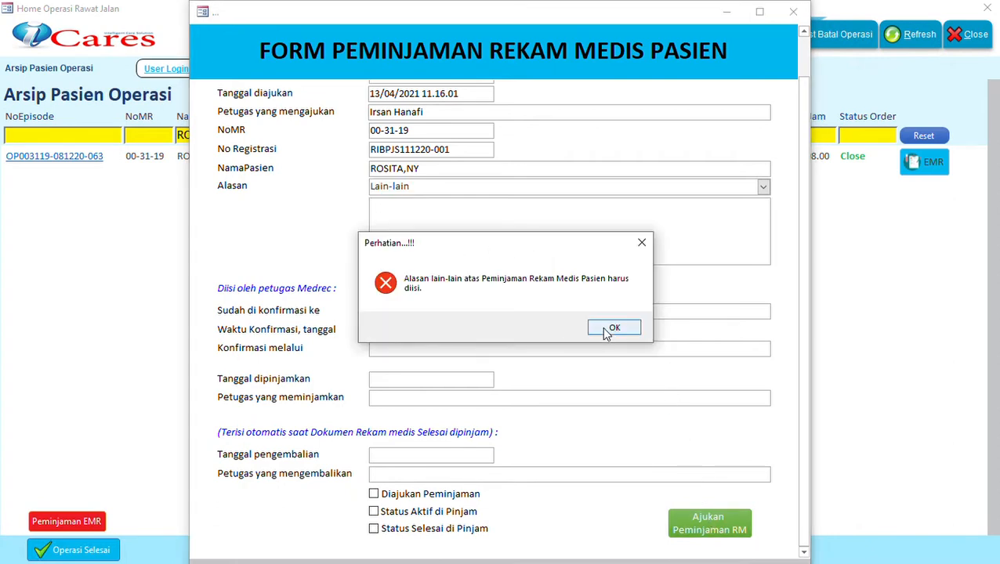
pyautogui.click(607, 329)
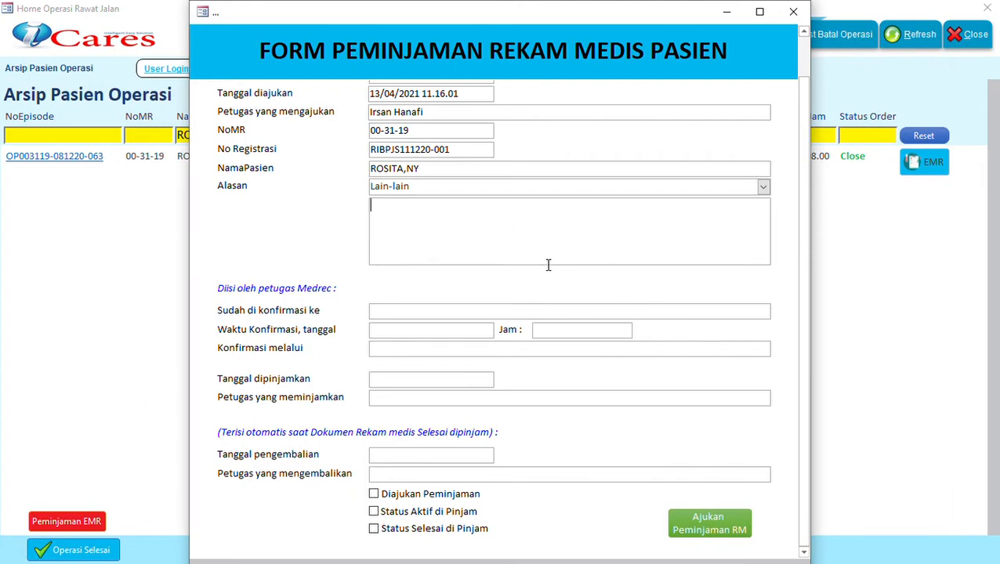
pyautogui.write('Test')
pyautogui.click(722, 525)
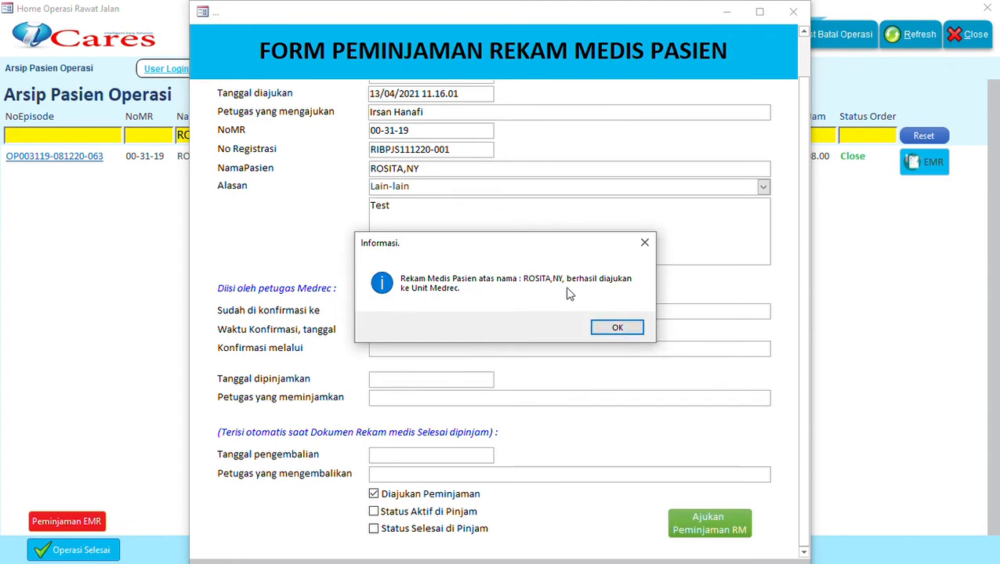
pyautogui.click(623, 328)
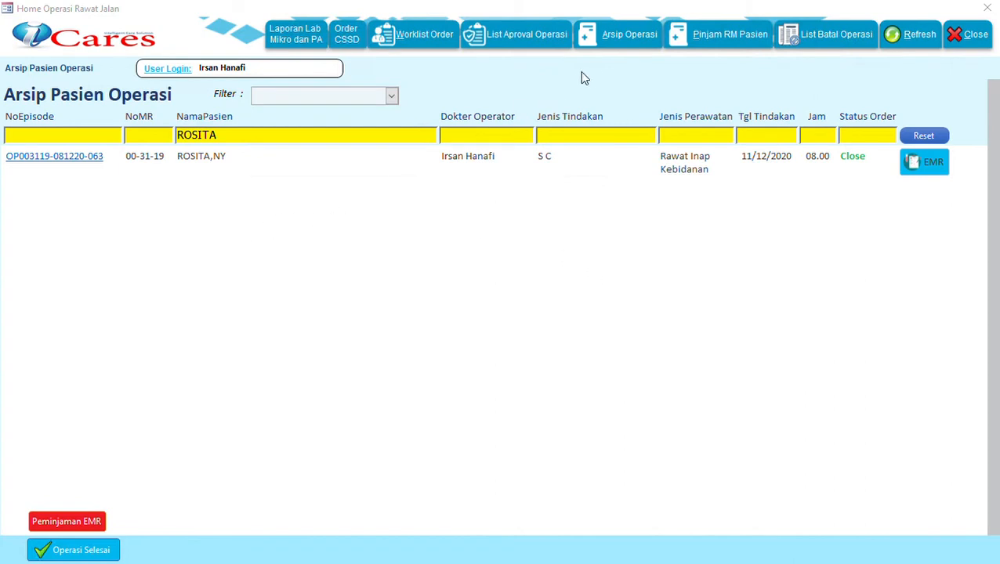
# Step: In Pinjam RM Pasien, try opening and finishing the loan; both are refused as not approved
pyautogui.click(711, 44)
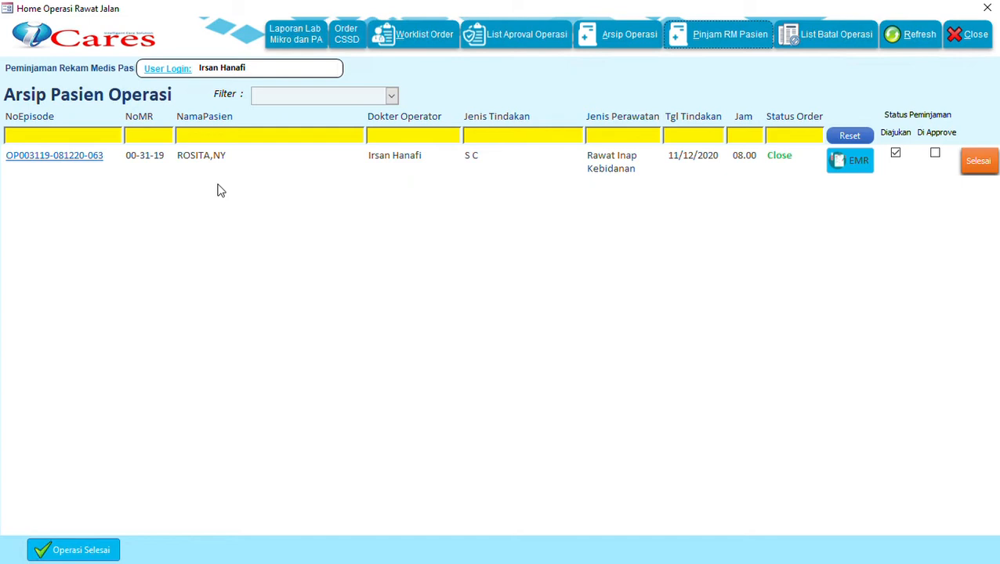
pyautogui.click(49, 156)
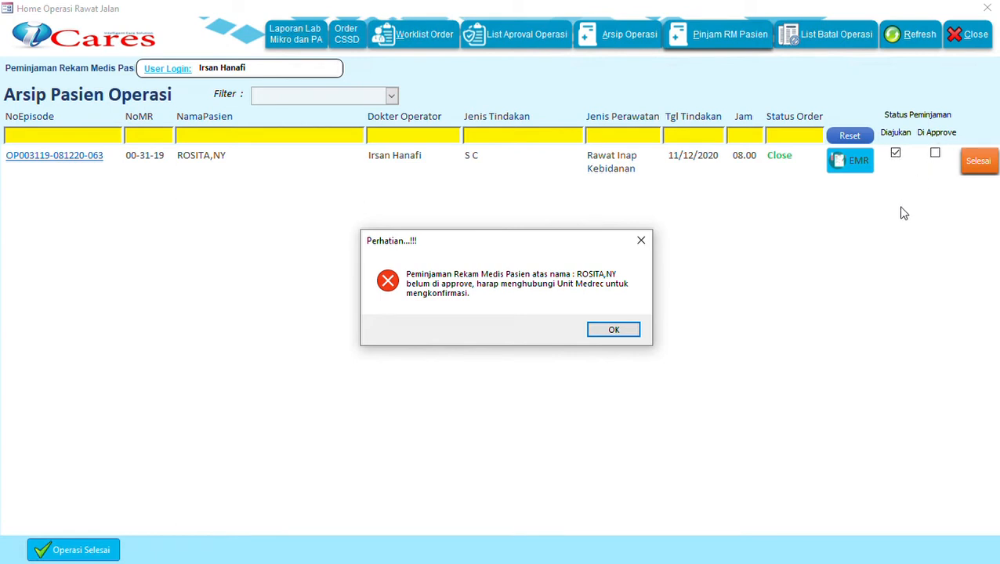
pyautogui.click(624, 332)
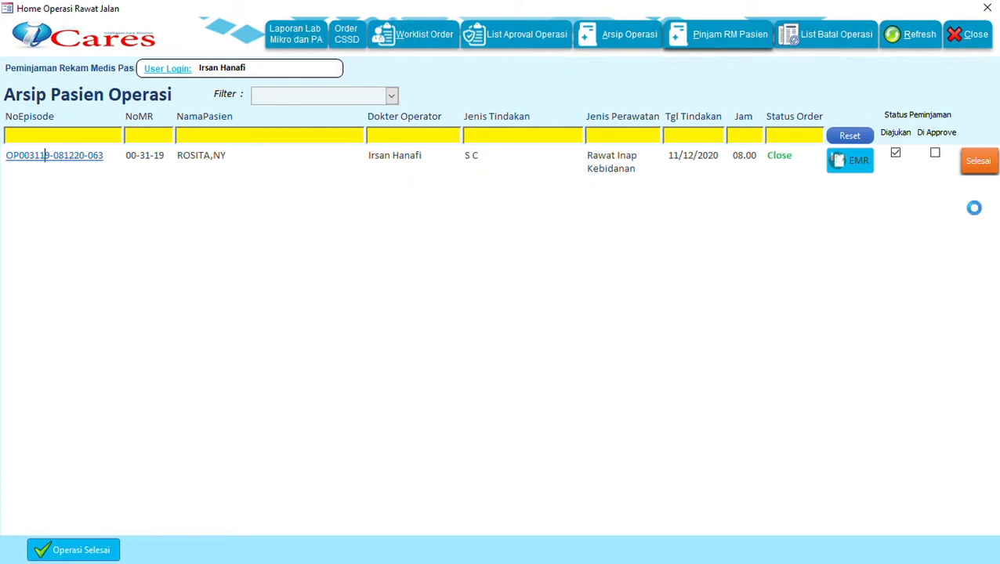
pyautogui.click(978, 162)
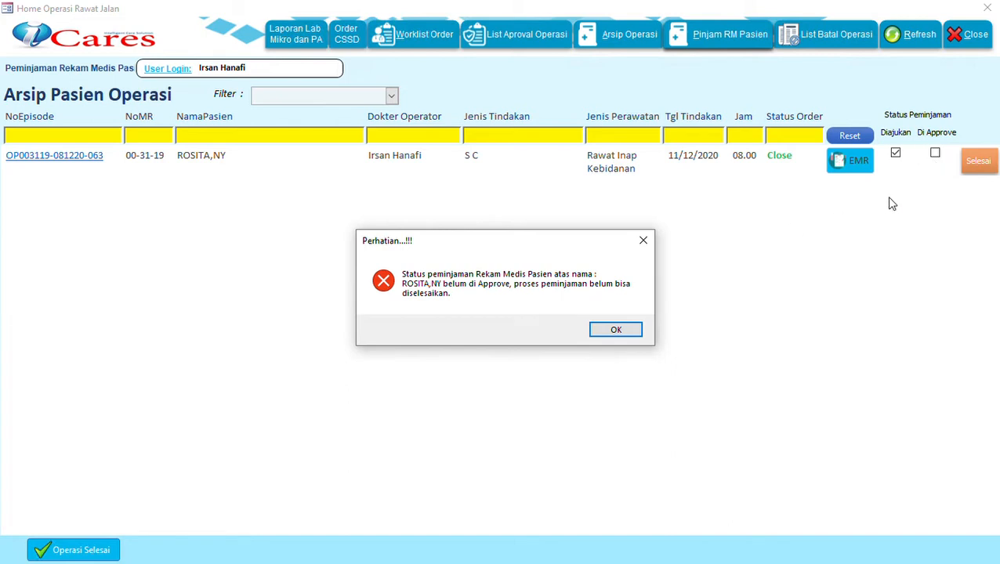
pyautogui.click(617, 333)
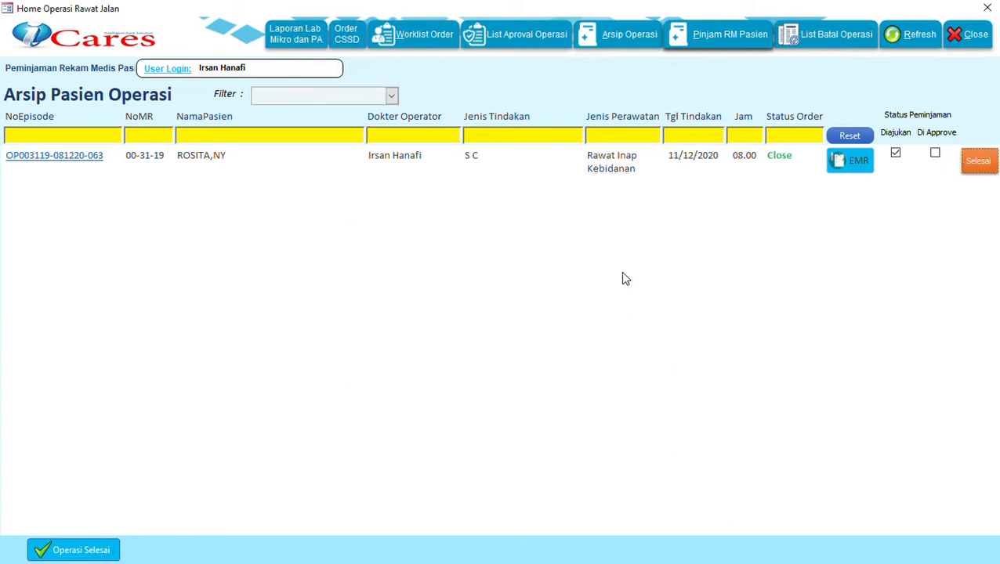
pyautogui.click(989, 11)
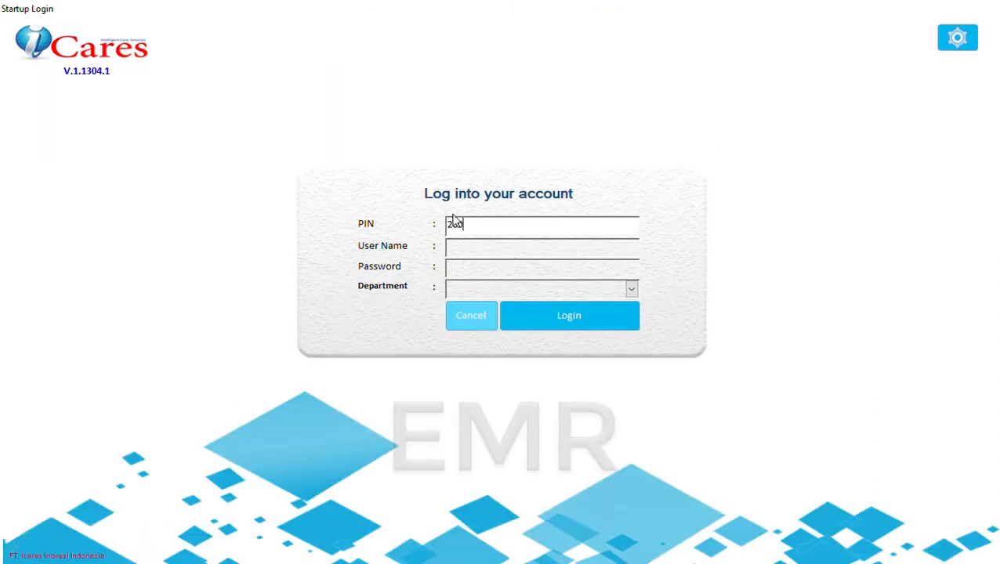
# Step: Log in as medical records staff for Rawat Inap and open the Pinjam Rekam Medis Pasien section
pyautogui.press('Return')
pyautogui.write('***')
pyautogui.press('Return')
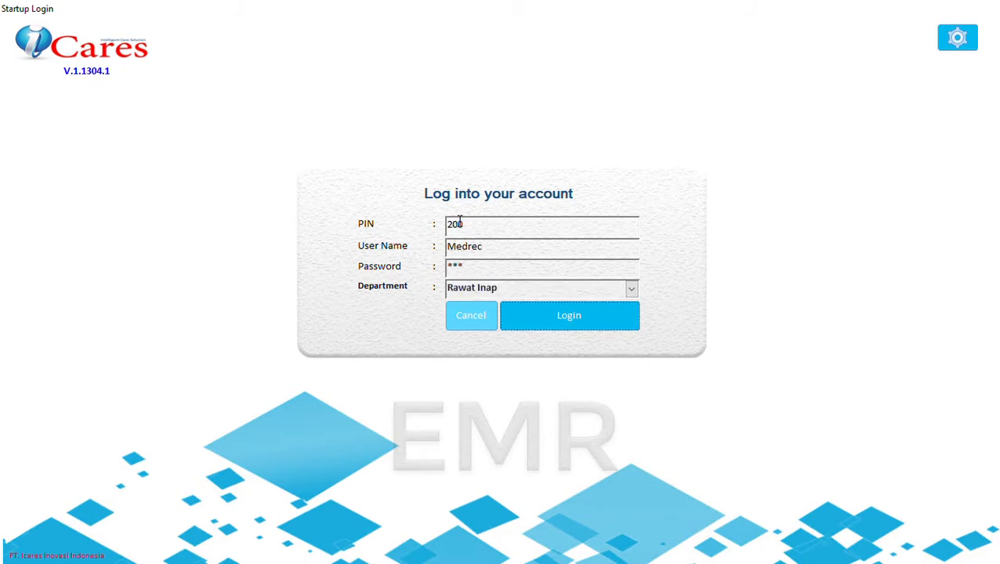
pyautogui.press('Return')
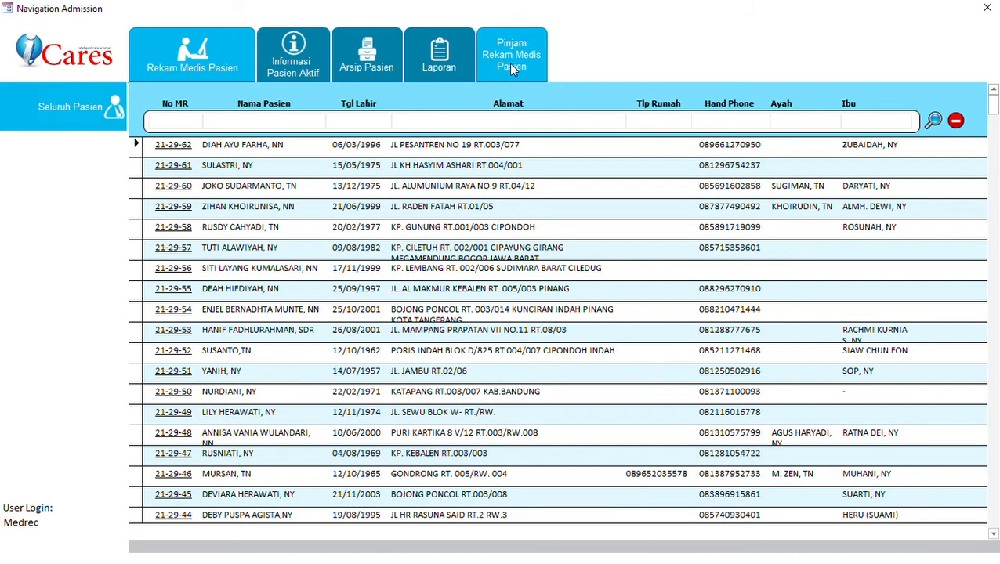
pyautogui.click(513, 69)
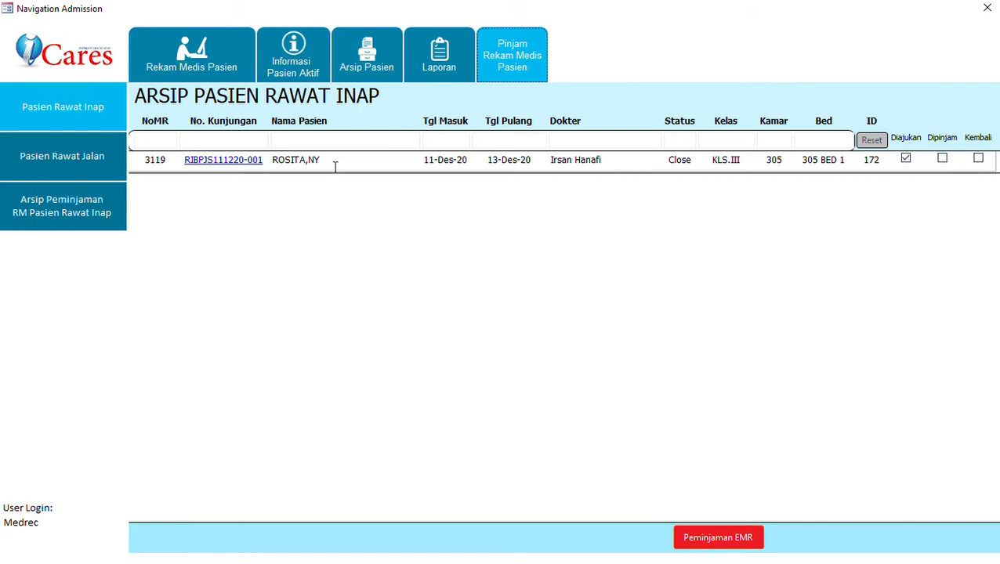
# Step: Open the Peminjaman EMR loan form for the patient's pending request
pyautogui.click(725, 539)
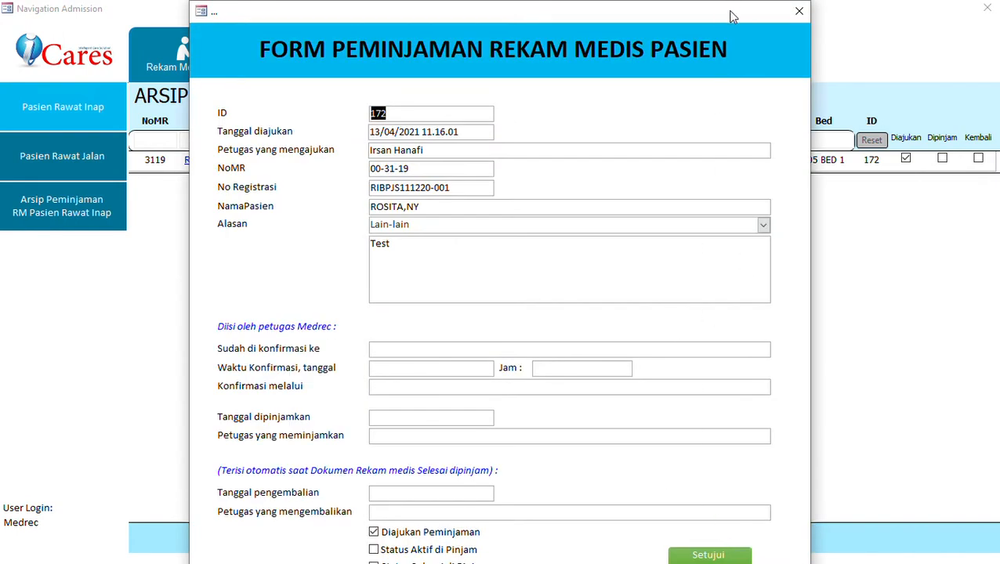
pyautogui.moveTo(729, 17); pyautogui.dragTo(731, 7)
pyautogui.click(455, 357)
pyautogui.click(694, 557)
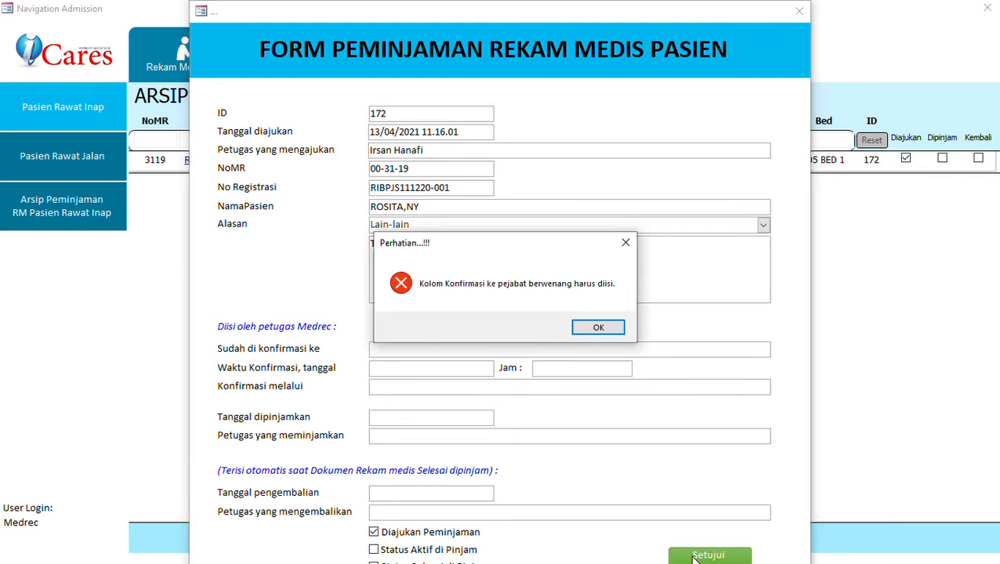
pyautogui.click(598, 328)
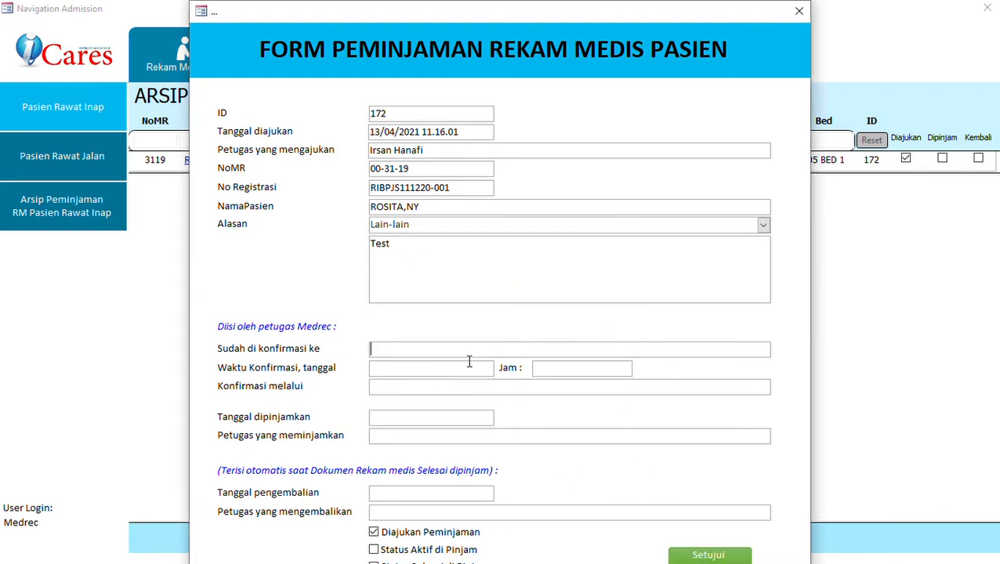
# Step: Record the doctor's confirmation on 13/04/2021 at 11.18 via Telpon and approve the loan
pyautogui.write('Dr. Helda')
pyautogui.click(430, 377)
pyautogui.click(504, 370)
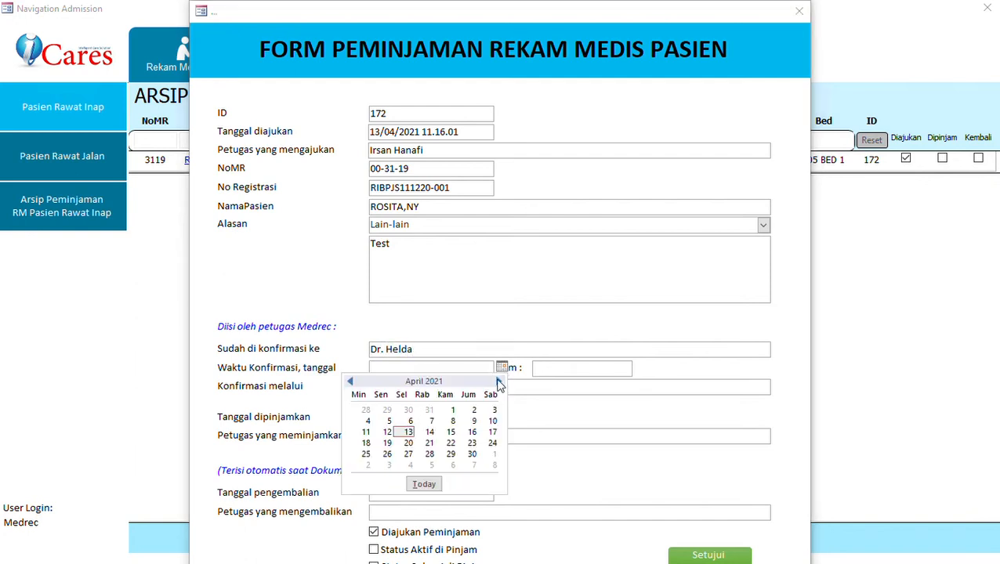
pyautogui.click(424, 483)
pyautogui.click(538, 372)
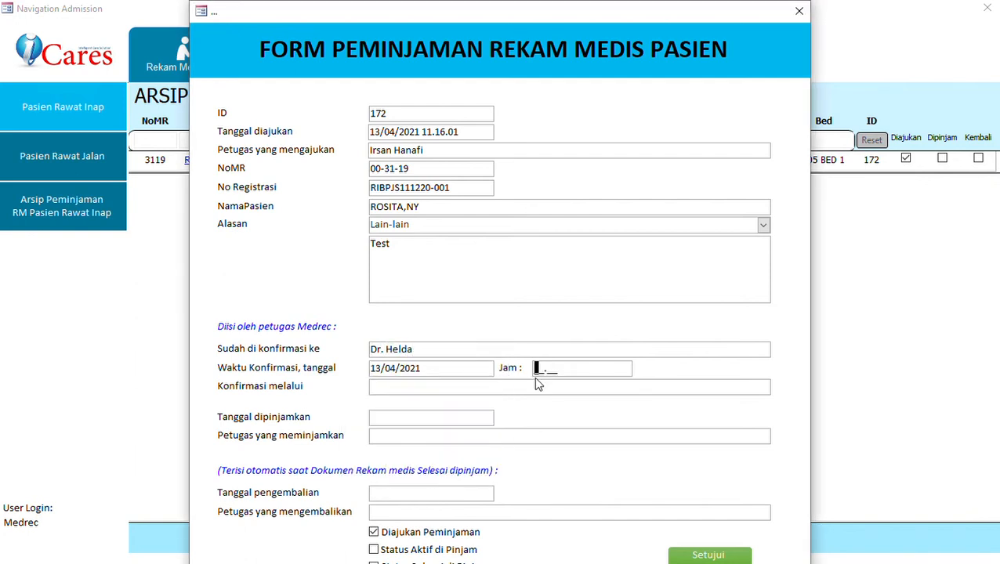
pyautogui.write('11.')
pyautogui.write('18')
pyautogui.write('Telpon')
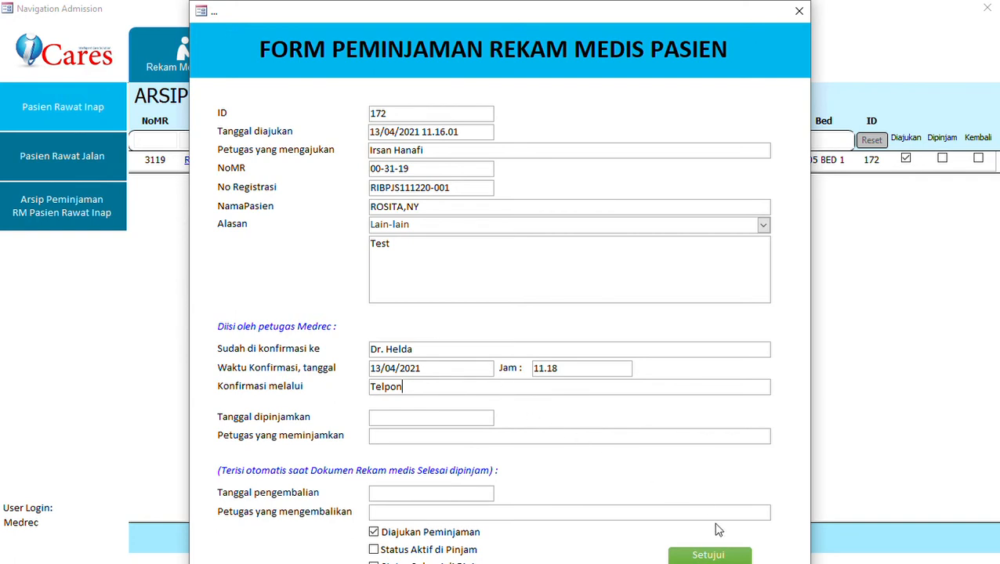
pyautogui.moveTo(741, 15); pyautogui.dragTo(743, 1)
pyautogui.click(711, 557)
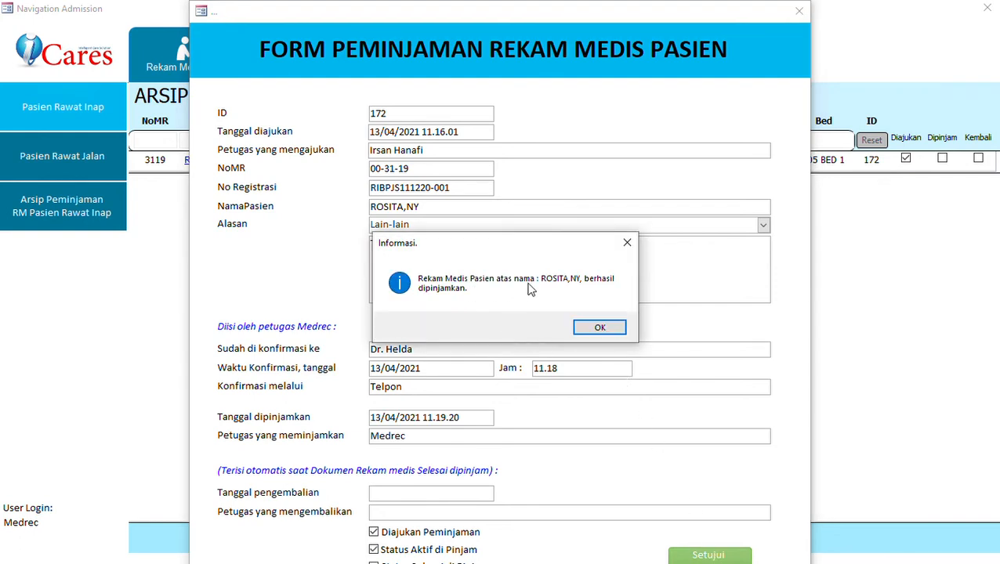
# Step: Acknowledge the record-lent message and close Navigation Admission to return to the login screen
pyautogui.click(614, 329)
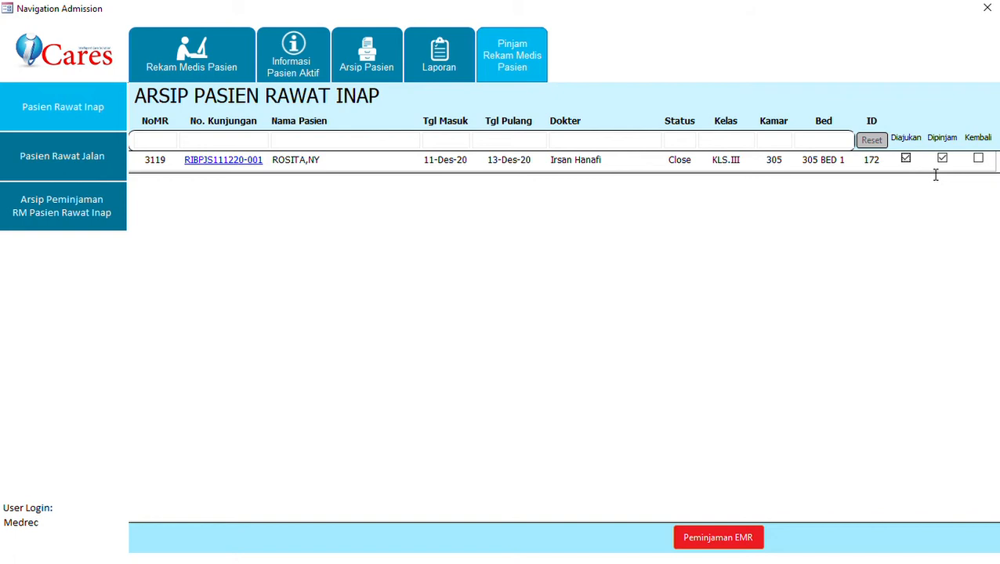
pyautogui.click(988, 7)
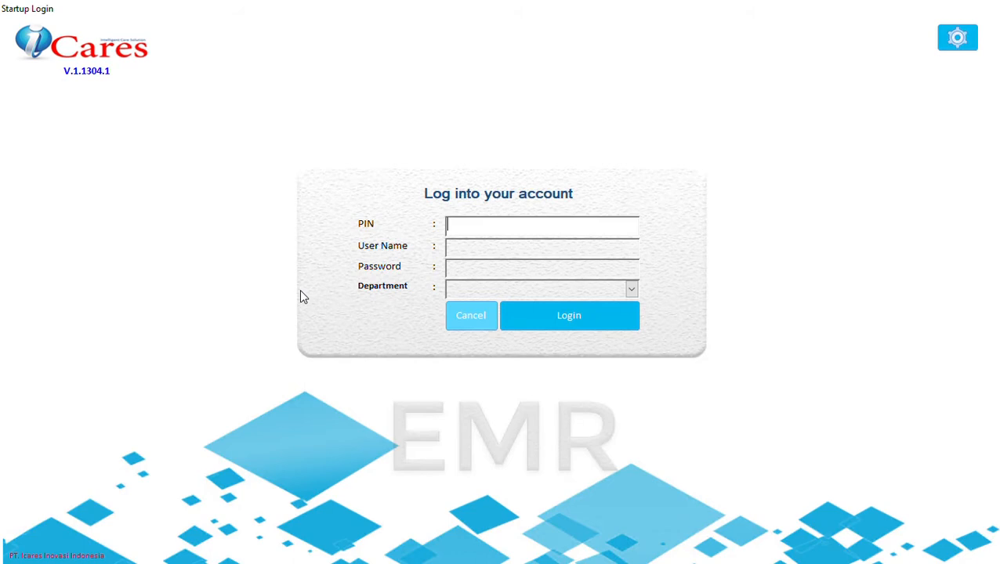
# Step: Log in with the doctor's PIN and password and open the Pinjam RM Pasien list
pyautogui.press('Return')
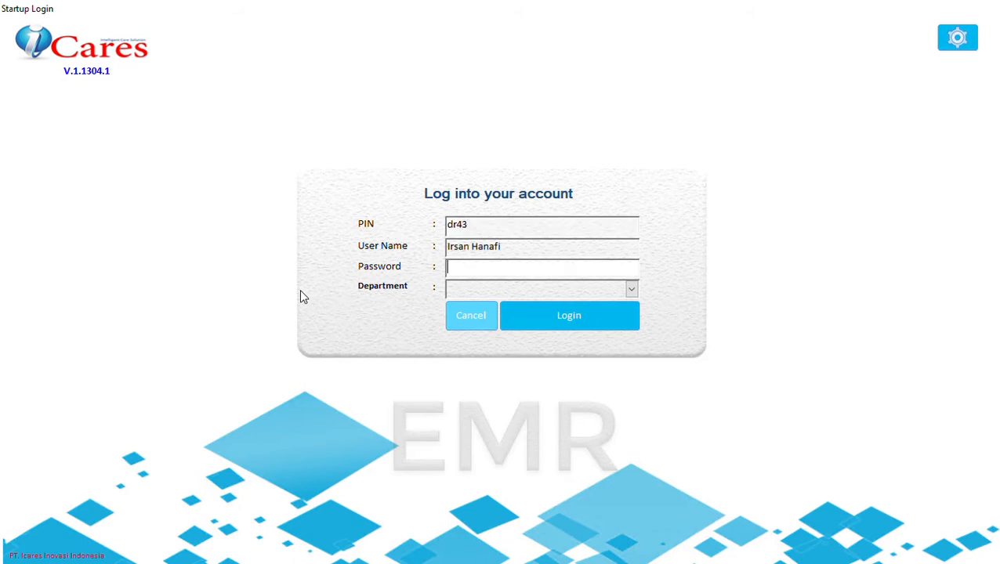
pyautogui.press('Return')
pyautogui.press('Return')
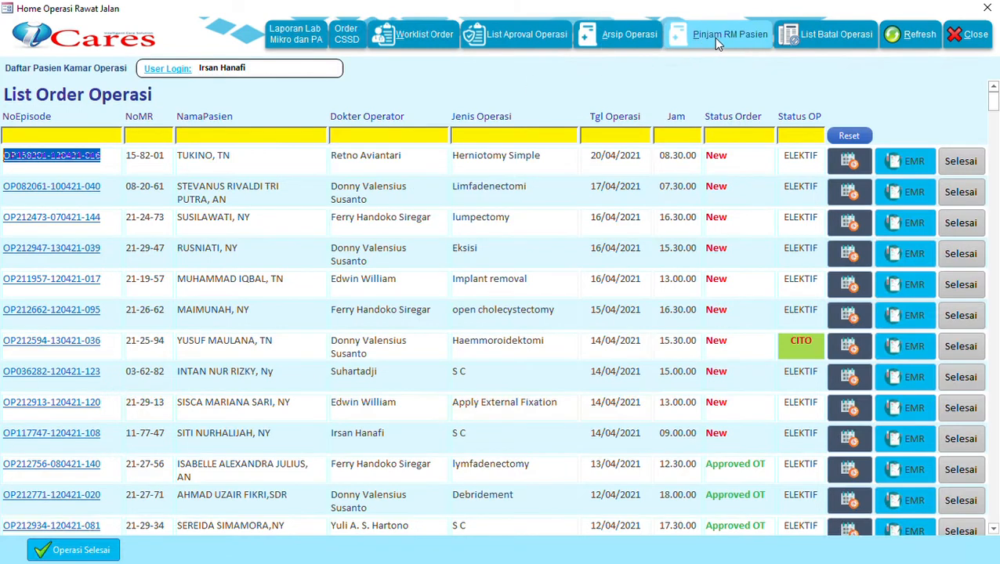
pyautogui.click(713, 39)
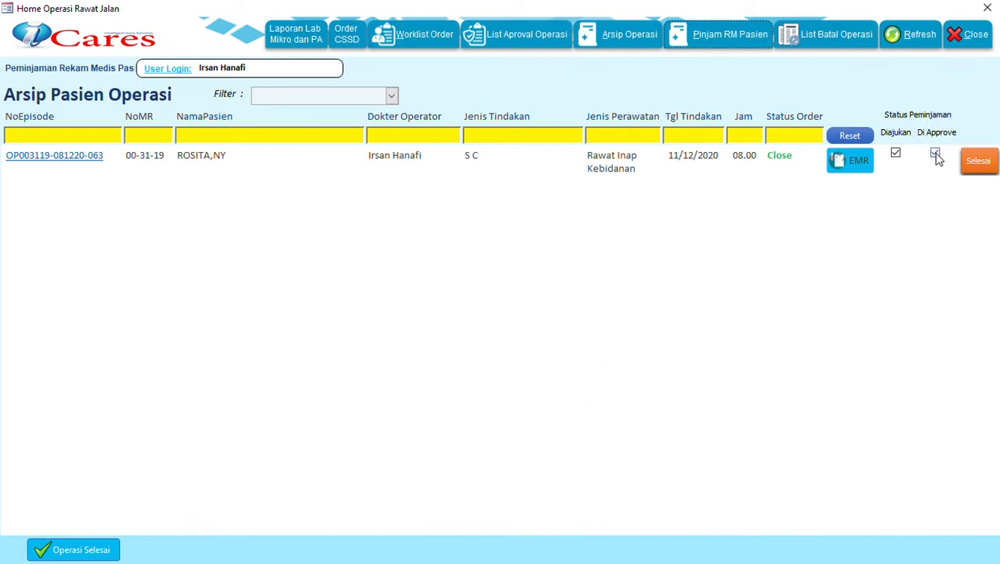
# Step: Open the borrowed episode's Laporan Operasi and switch it to Revisi Laporan Operasi mode
pyautogui.click(67, 161)
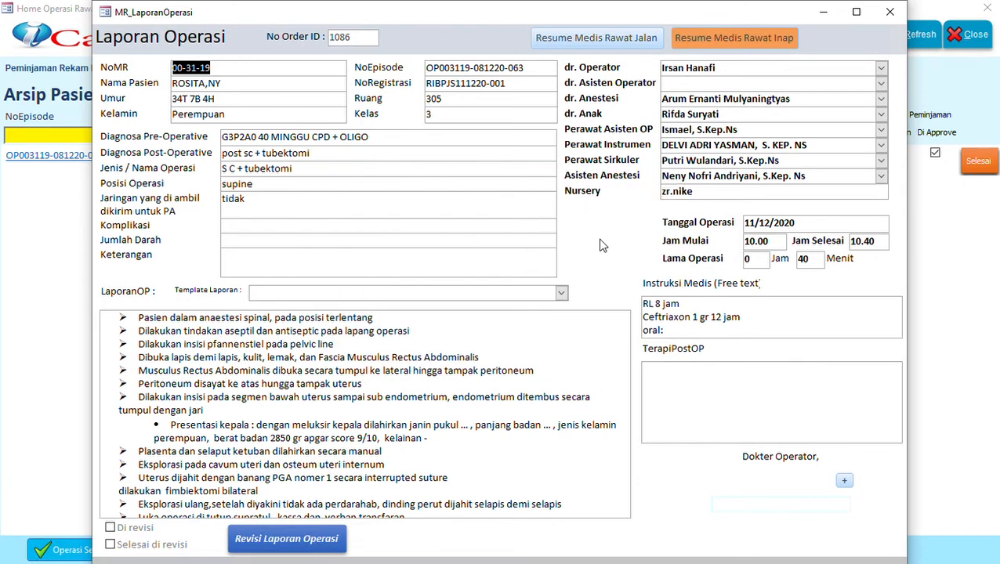
pyautogui.click(518, 160)
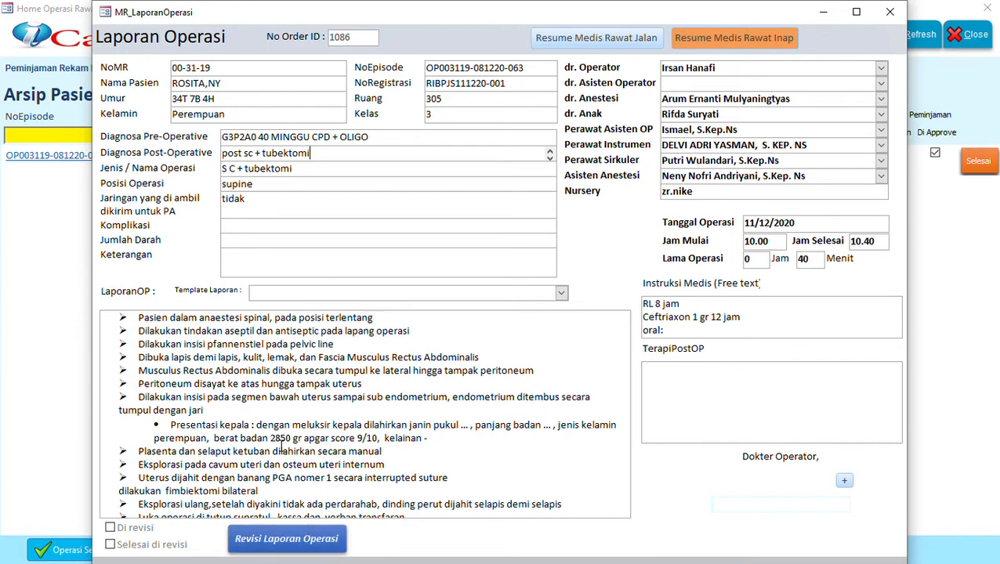
pyautogui.click(286, 539)
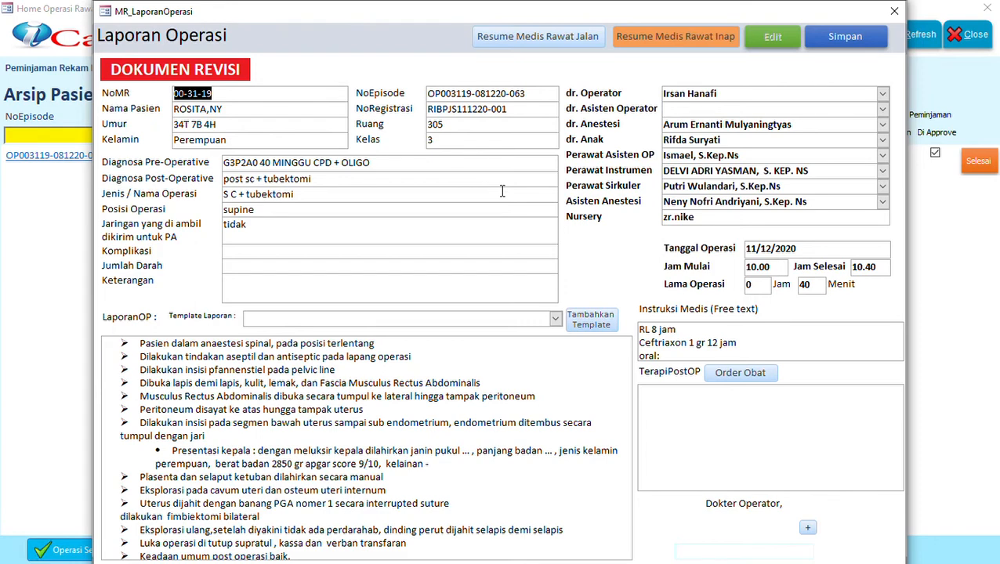
# Step: Write 'Test Revisi Laporan Operasi' in Keterangan, keep Jaringan as 'tidak', and save the report
pyautogui.click(388, 297)
pyautogui.write('Test')
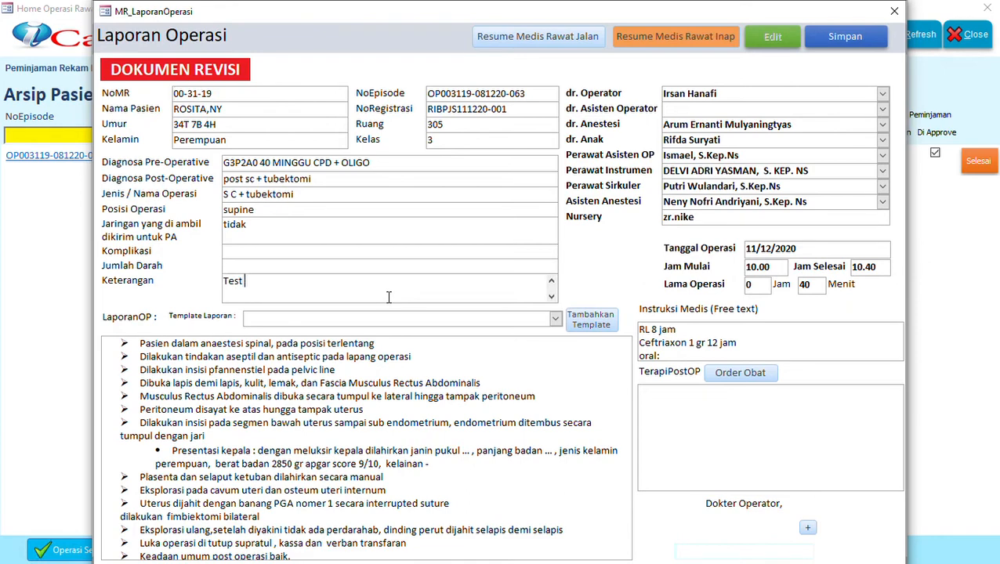
pyautogui.write(' Revisi Laporan Operasi')
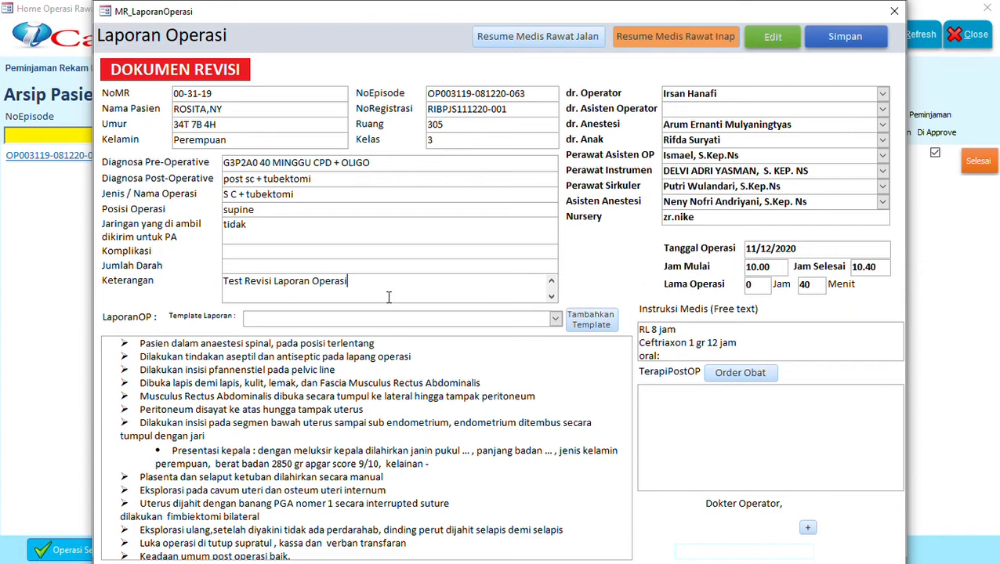
pyautogui.click(381, 232)
pyautogui.write('dd')
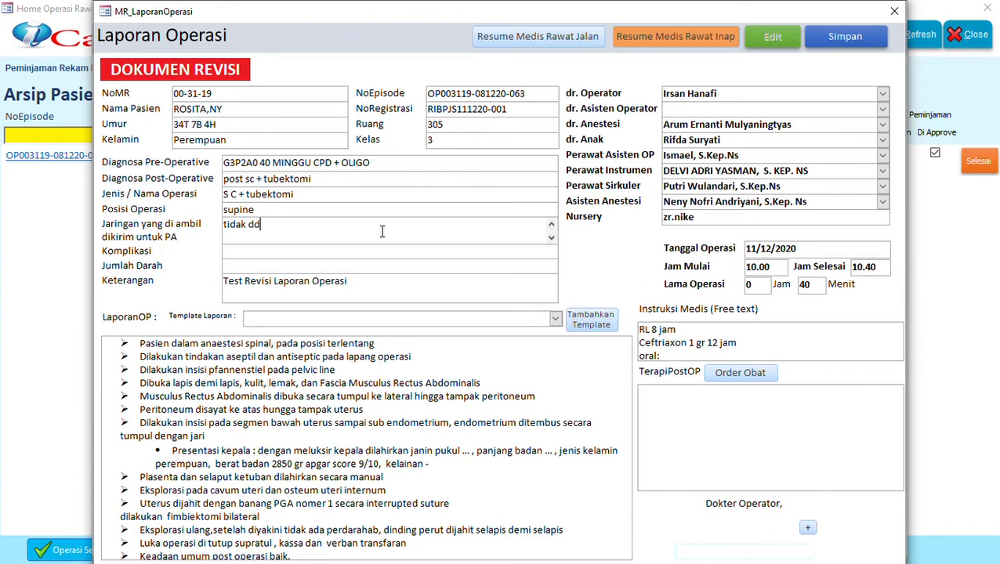
pyautogui.press('BackSpace')
pyautogui.press('BackSpace')
pyautogui.click(845, 40)
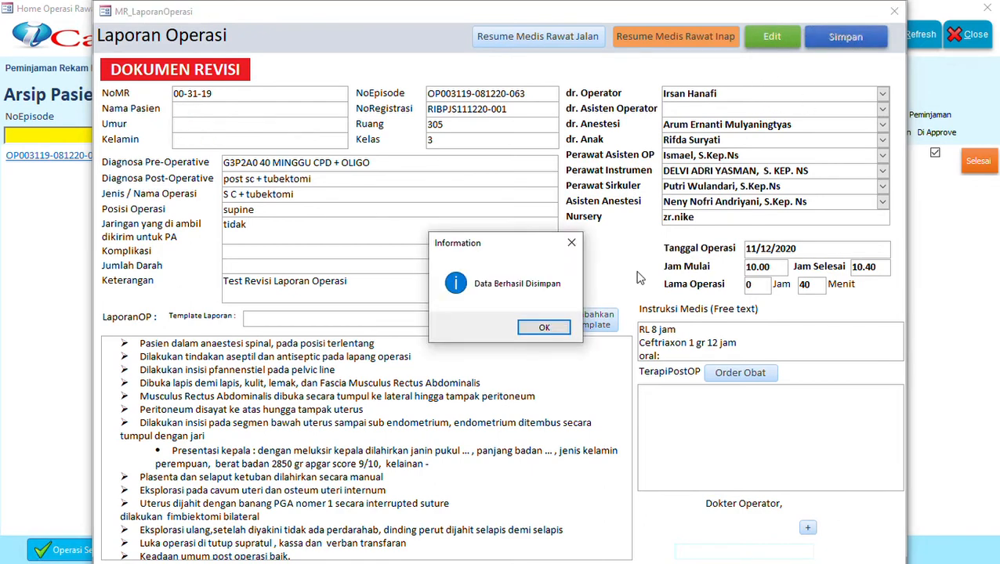
# Step: Dismiss the save message, close the form, and tick 'Selesai di revisi' on the operation report
pyautogui.click(544, 334)
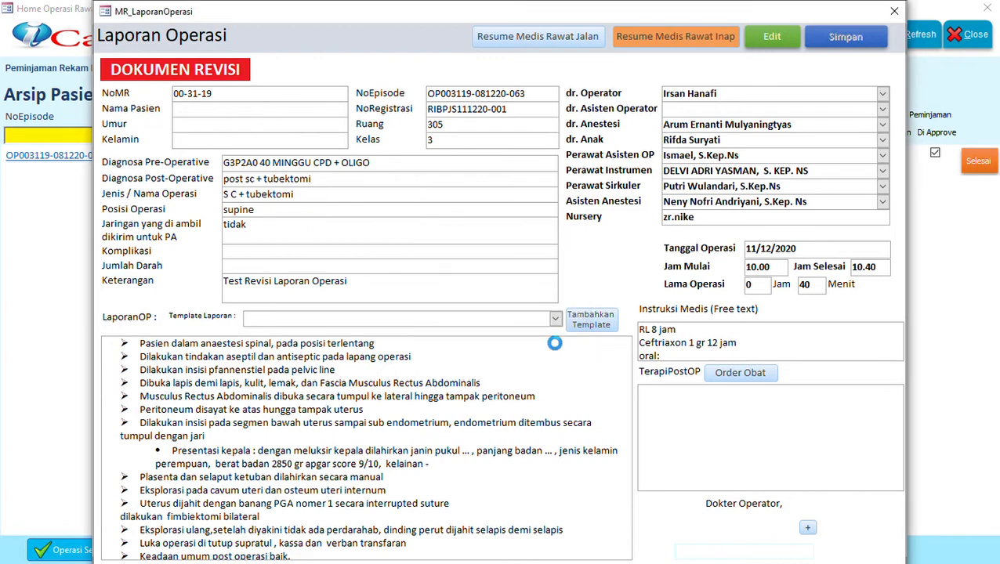
pyautogui.click(901, 20)
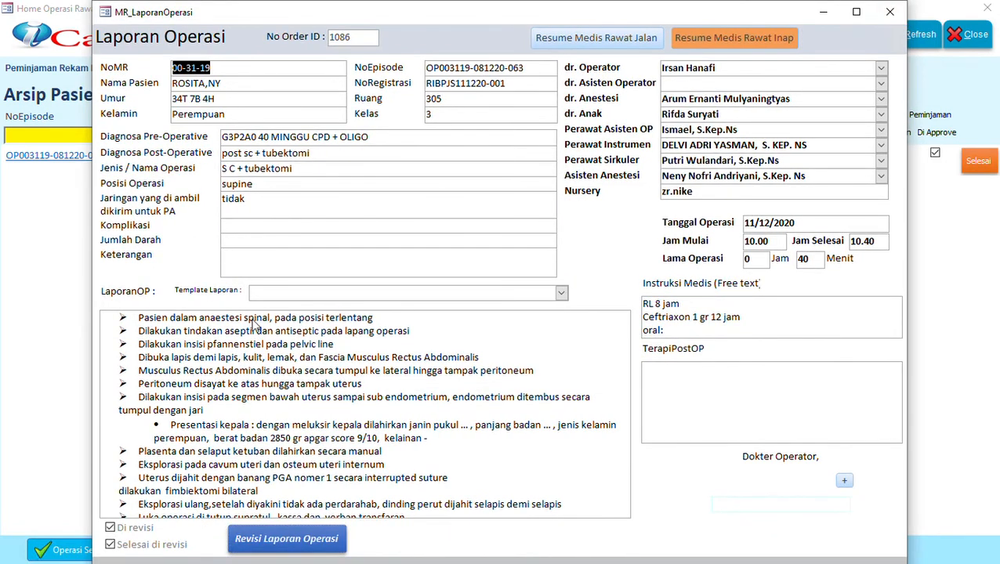
pyautogui.click(111, 545)
# Step: Reopen the patient's report from its NoEpisode link and display its DOKUMEN REVISI version
pyautogui.click(889, 12)
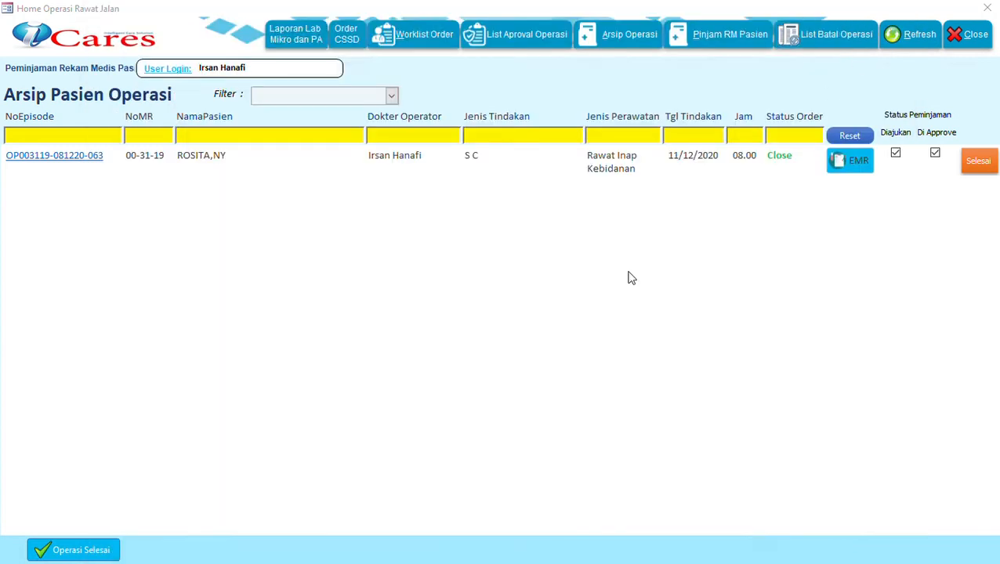
pyautogui.click(39, 158)
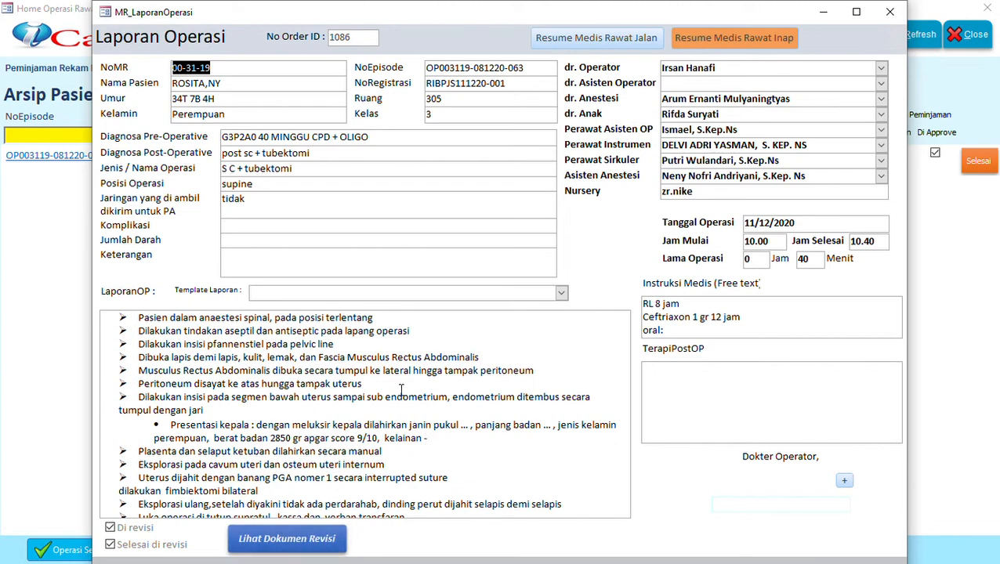
pyautogui.click(286, 541)
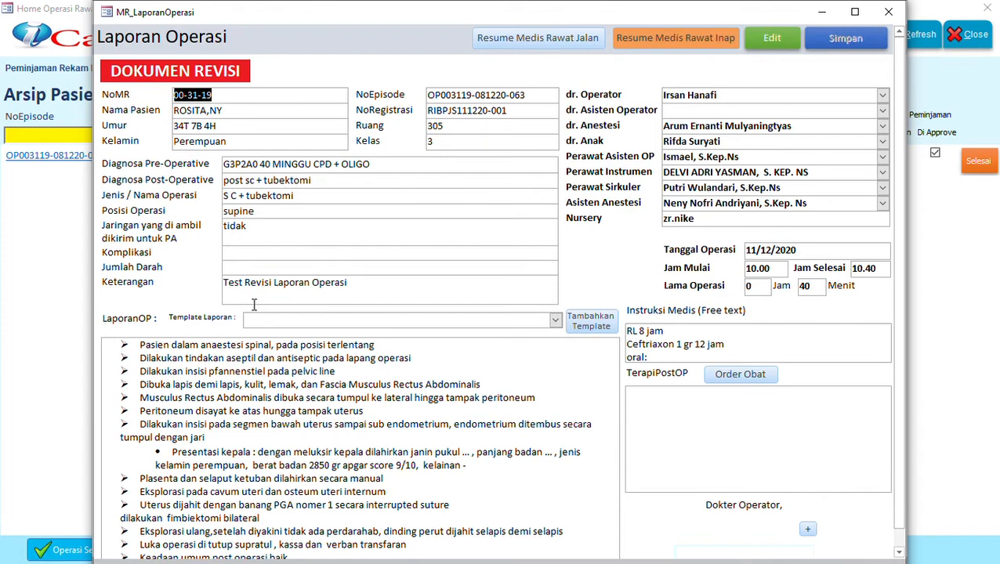
# Step: Append ' - RS Mulya' to the Keterangan remark, save it, and close the report window
pyautogui.click(389, 294)
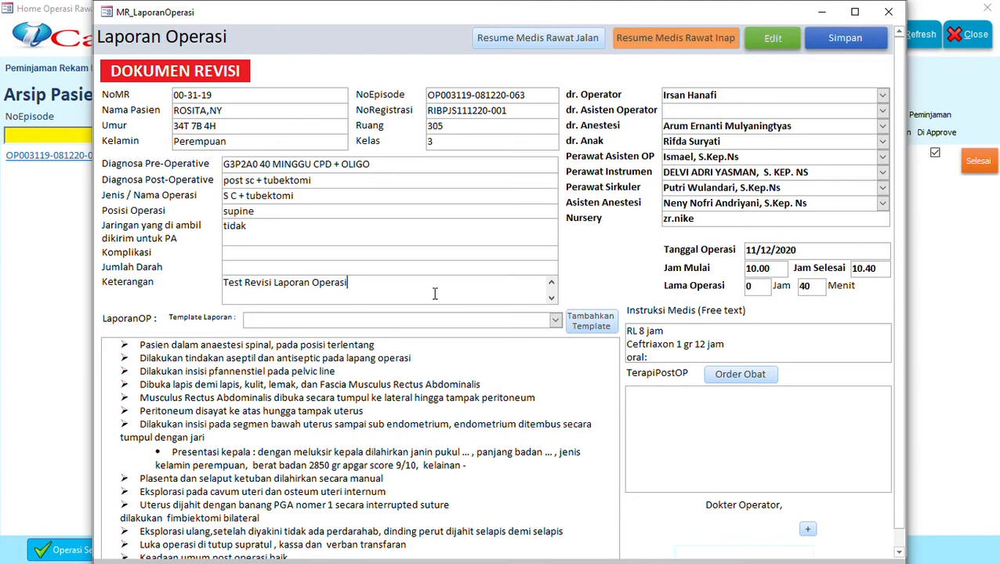
pyautogui.write('- RS Mulya')
pyautogui.click(858, 38)
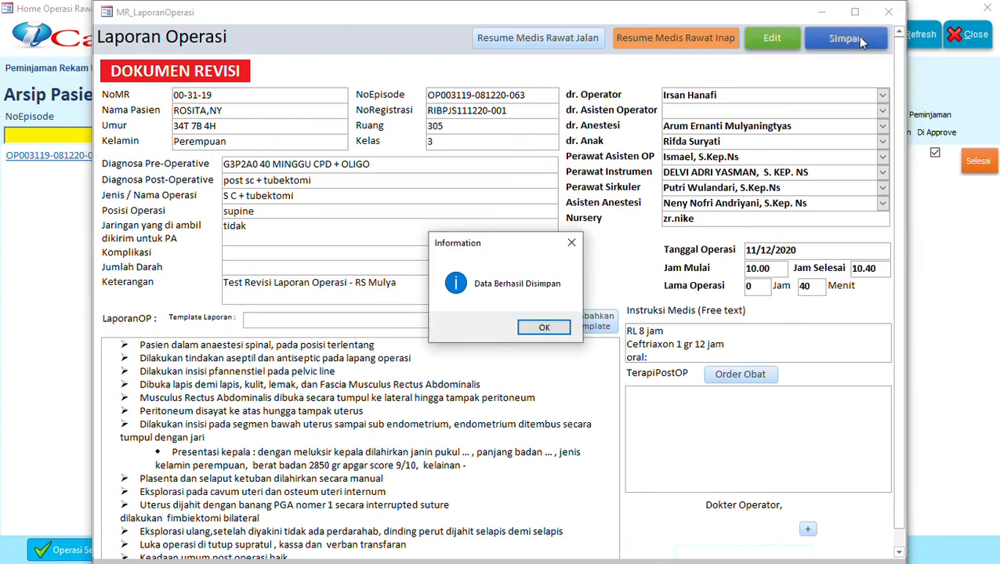
pyautogui.click(542, 328)
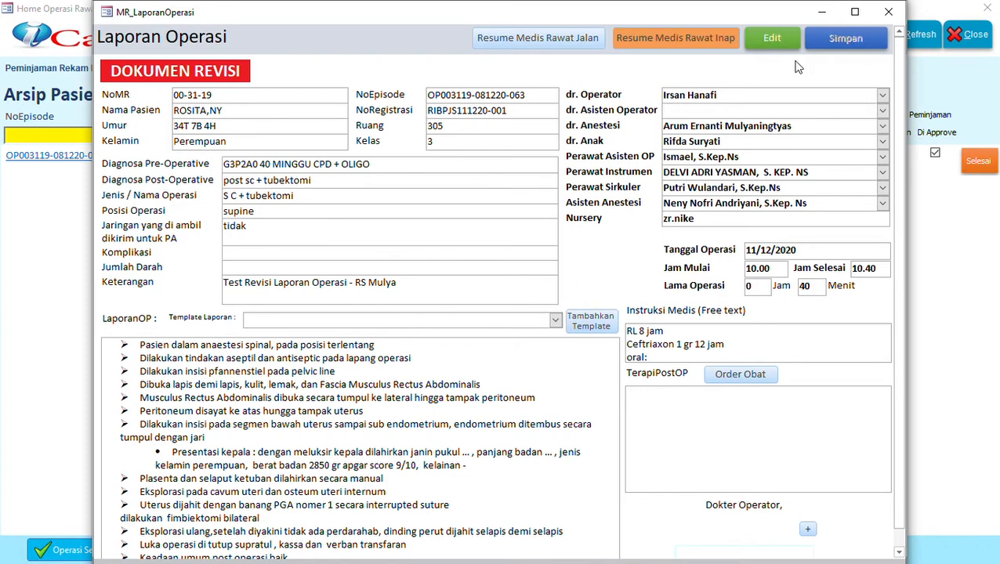
pyautogui.click(889, 13)
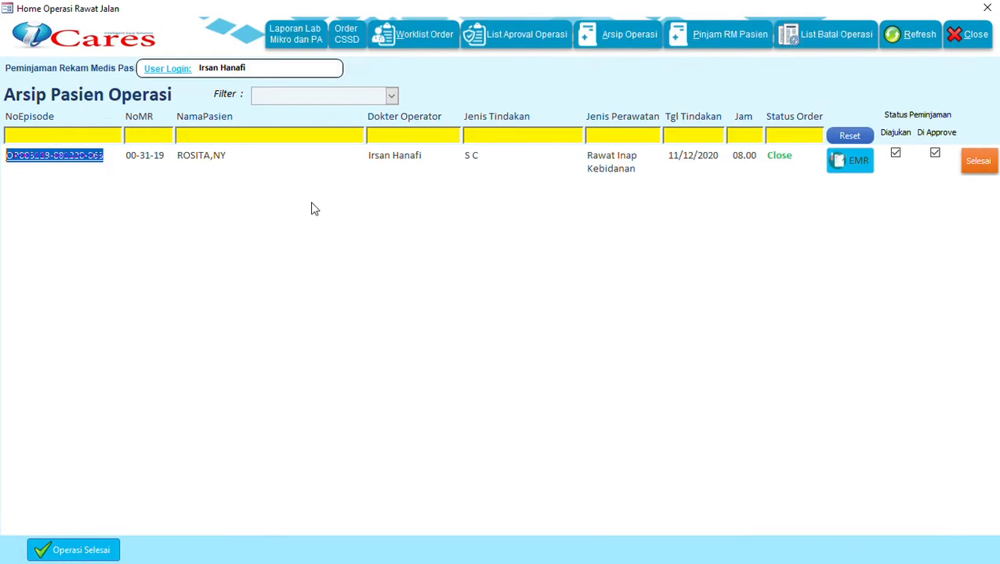
# Step: Finish the selected patient's record loan with Selesai, confirming its return to Unit Medrec
pyautogui.click(238, 162)
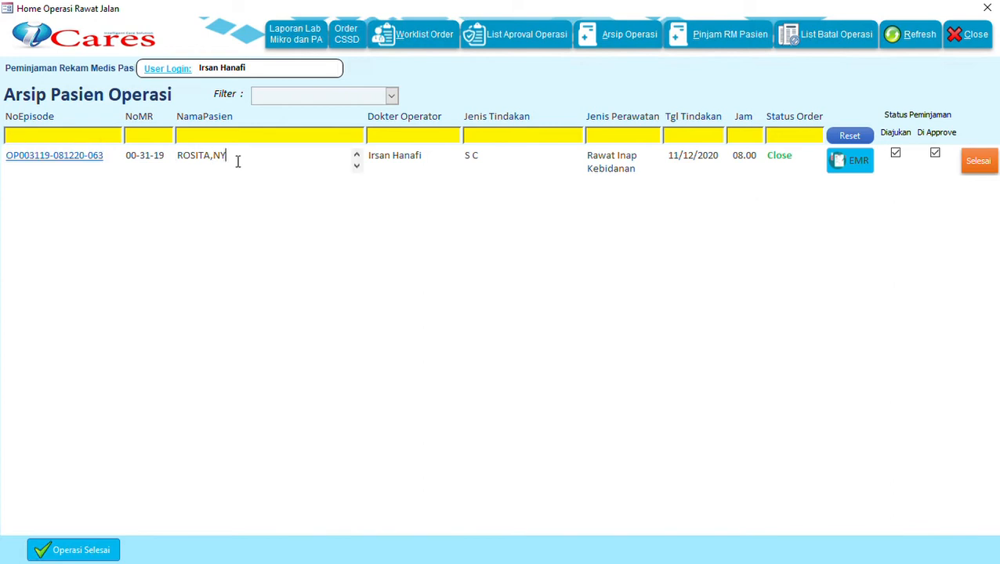
pyautogui.click(982, 165)
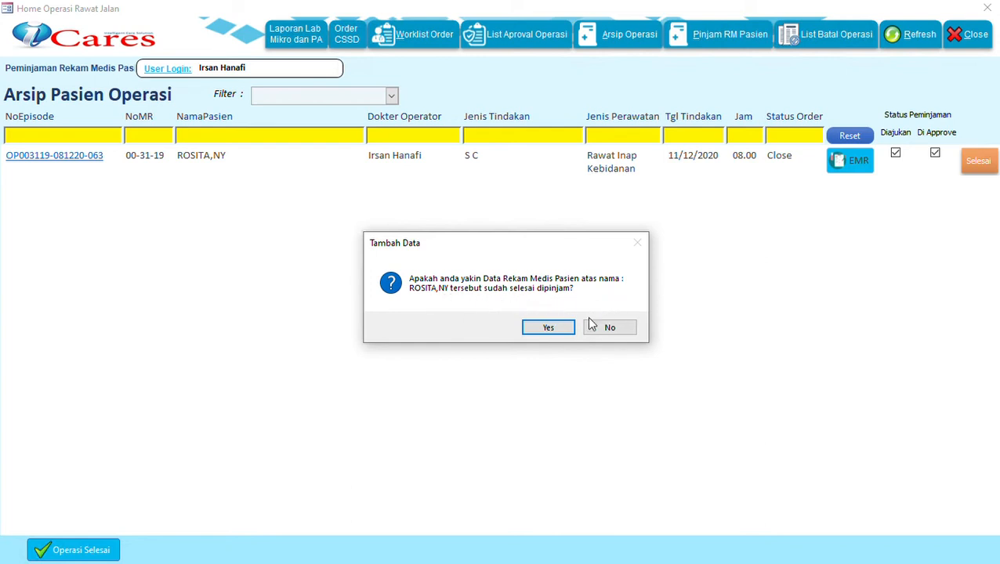
pyautogui.click(555, 333)
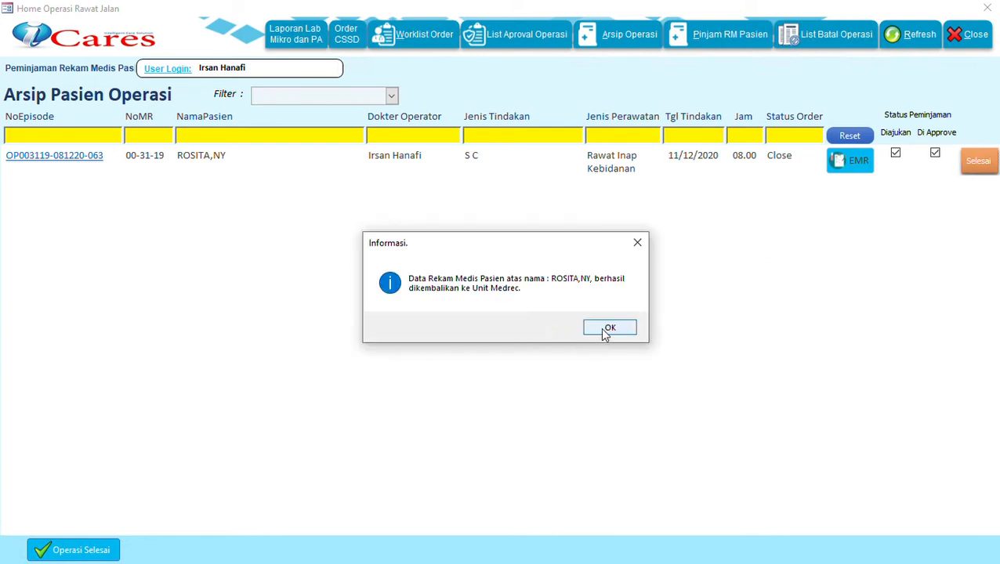
pyautogui.click(608, 329)
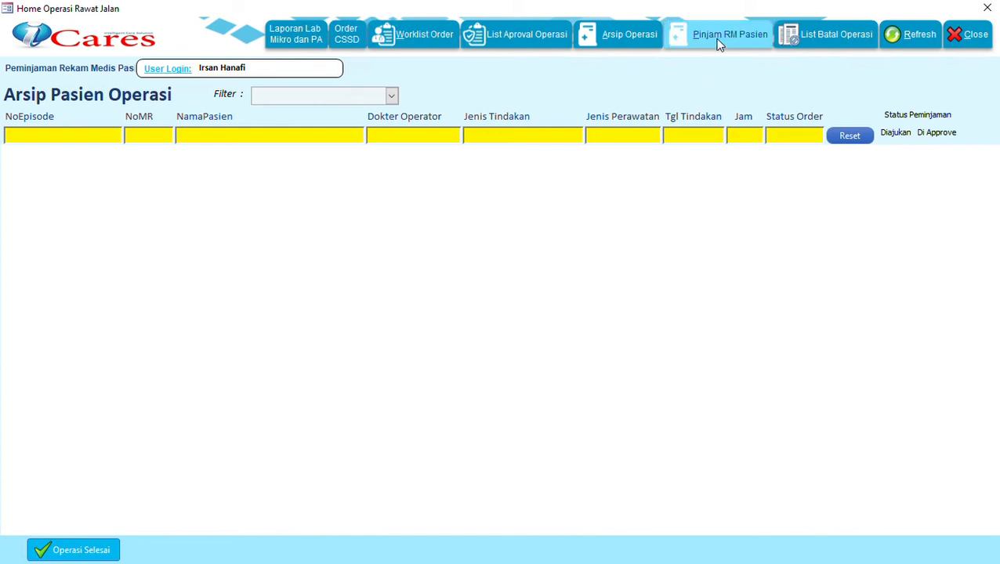
# Step: Show the full Arsip Operasi list and open the first episode's Laporan Operasi
pyautogui.click(609, 39)
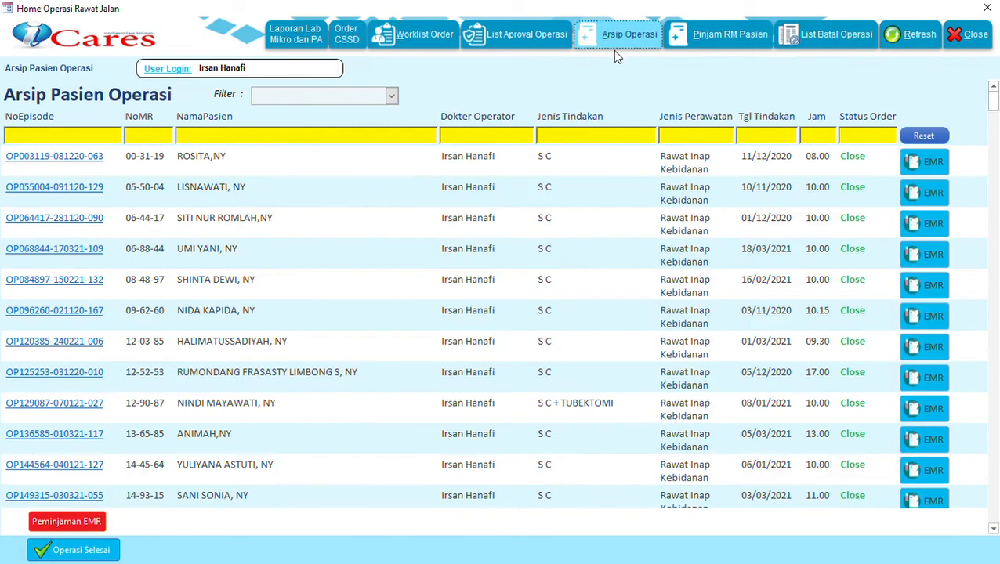
pyautogui.click(72, 158)
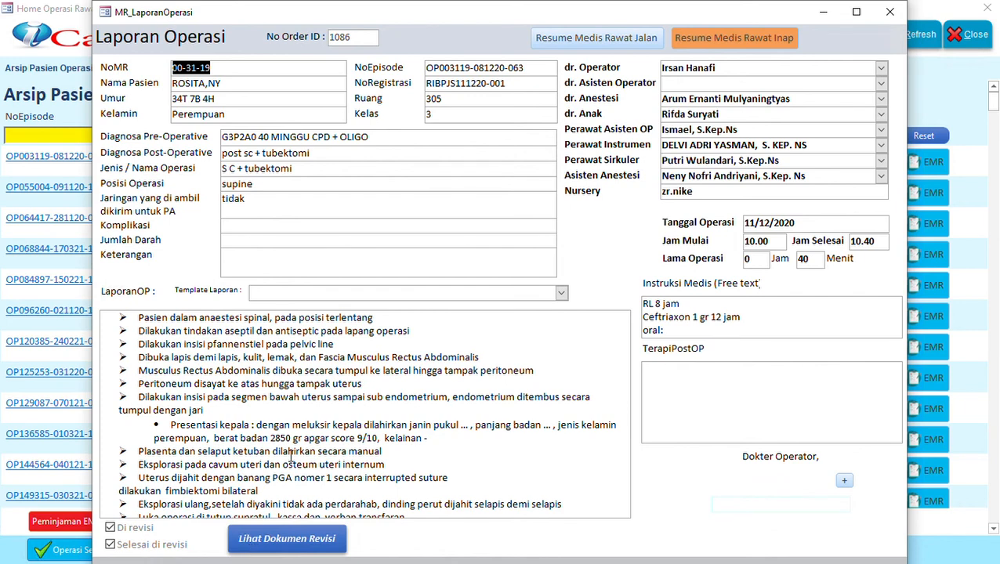
# Step: Check the DOKUMEN REVISI shows the RS Mulya remark, then close both report windows
pyautogui.click(282, 535)
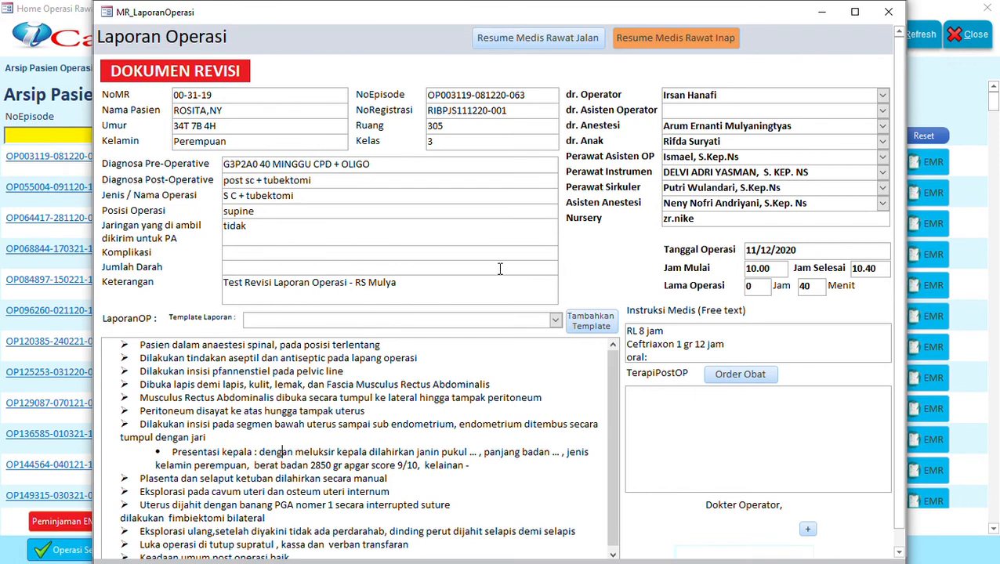
pyautogui.click(886, 14)
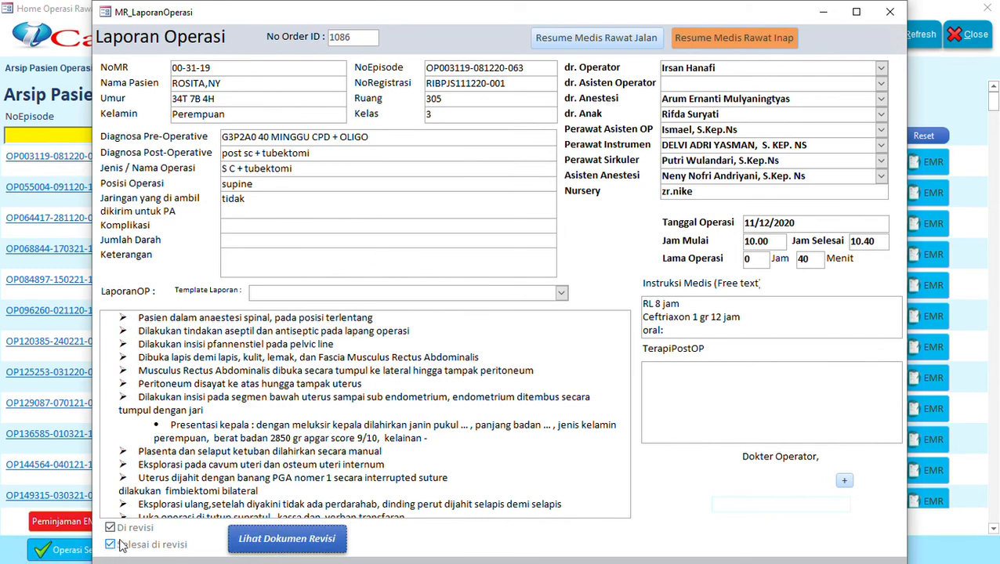
pyautogui.click(894, 14)
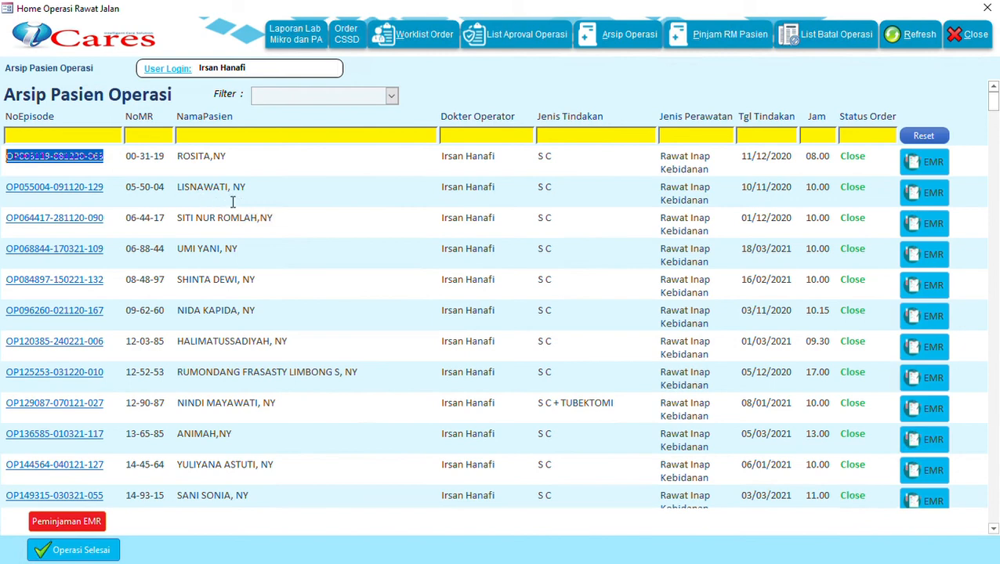
# Step: Open and close the second episode's report, then exit the operation module to login
pyautogui.click(56, 190)
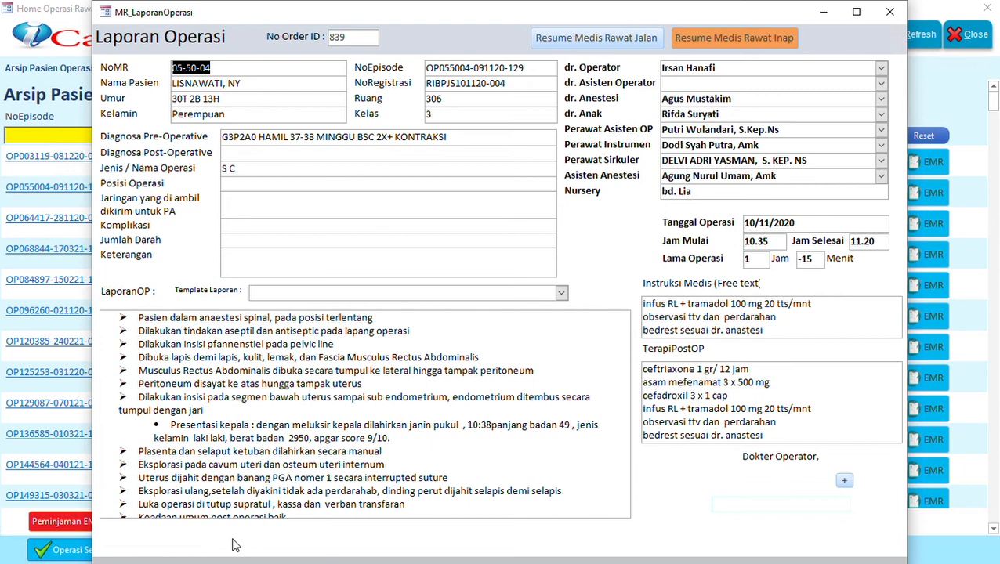
pyautogui.click(891, 14)
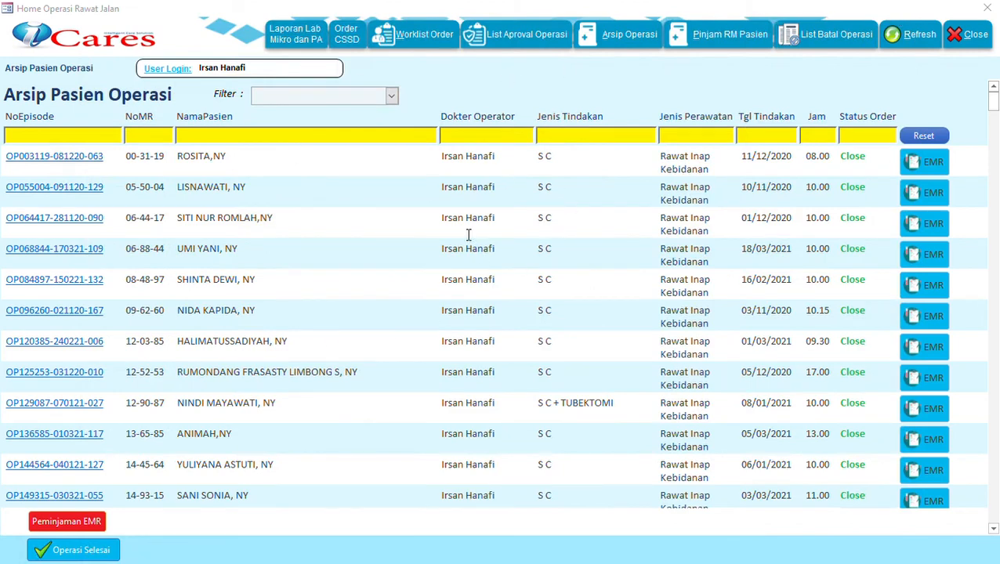
pyautogui.click(988, 9)
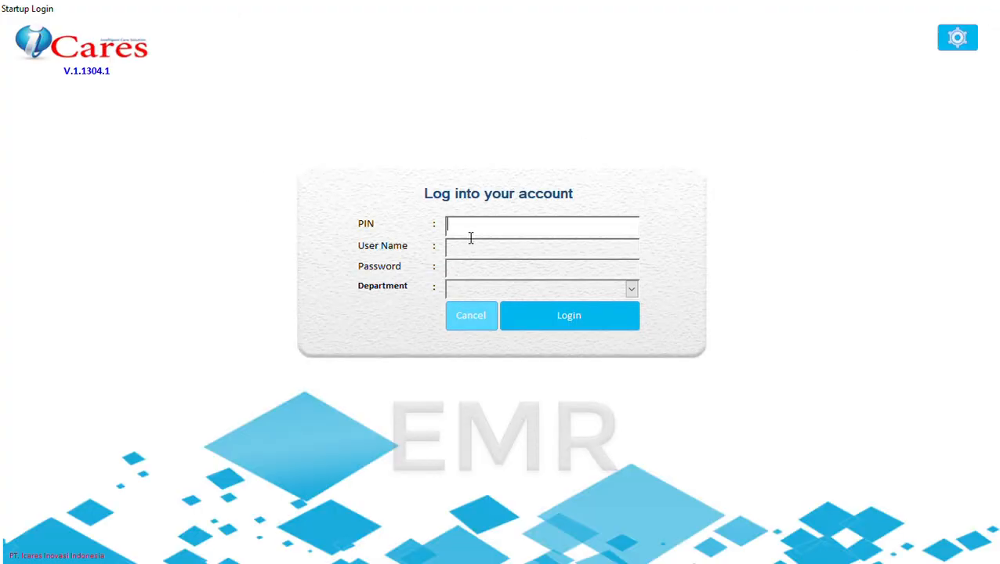
pyautogui.press('Return')
pyautogui.press('Return')
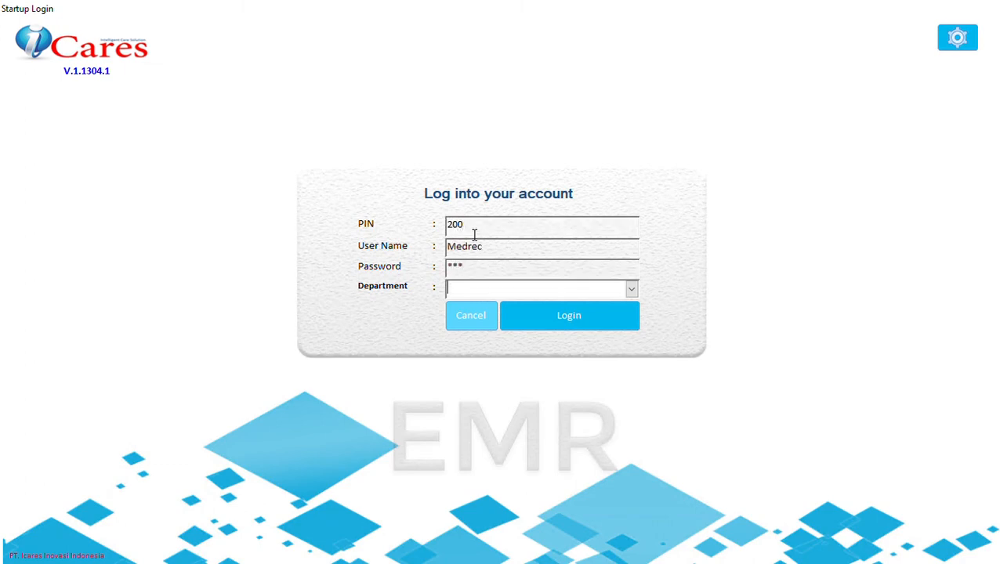
pyautogui.press('Return')
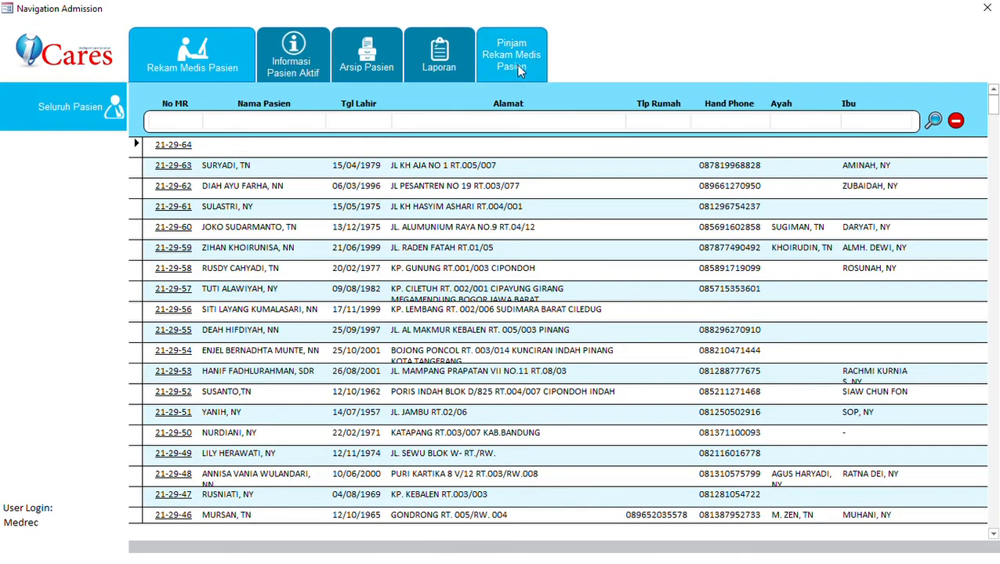
# Step: Go to the 'Pinjam Rekam Medis Pasien' tab in Navigation Admission
pyautogui.click(519, 71)
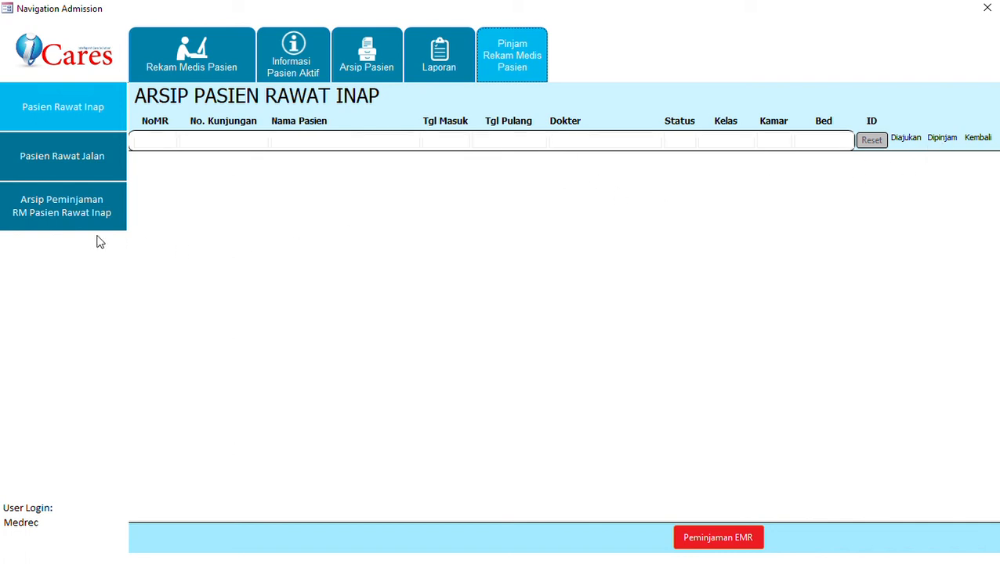
# Step: Open 'Arsip Peminjaman RM Pasien Rawat Inap' to see the loan as submitted and returned
pyautogui.click(56, 227)
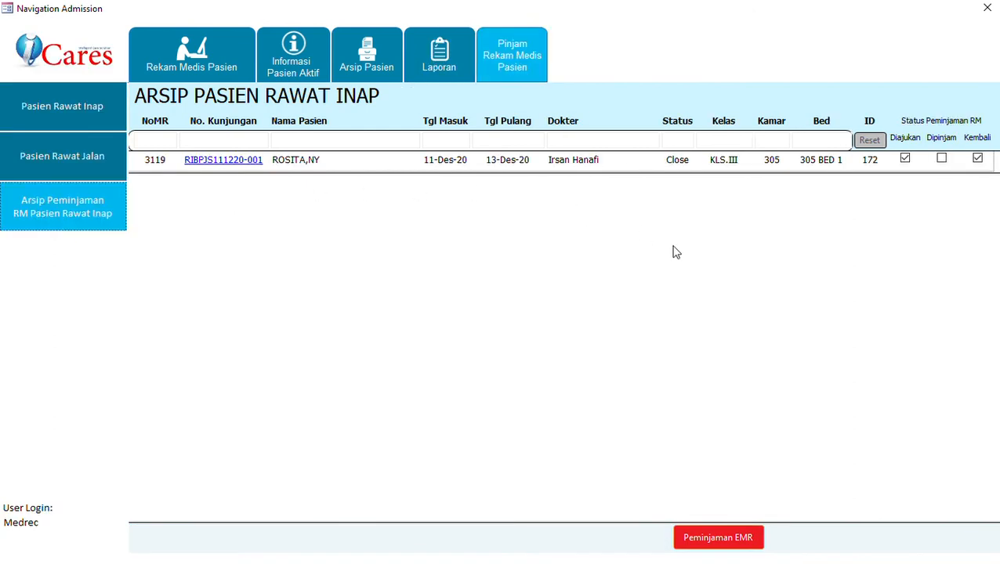